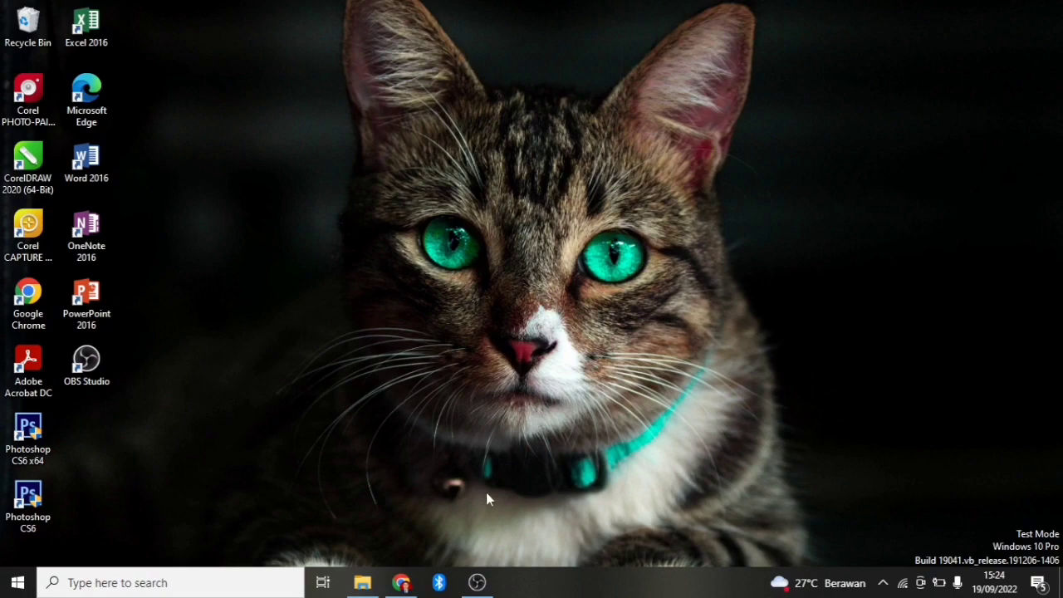
Search Google for SIMPELAKU in Chrome to reach the simpelaku.cianjurkab.go.id site.
left_click(403, 583)
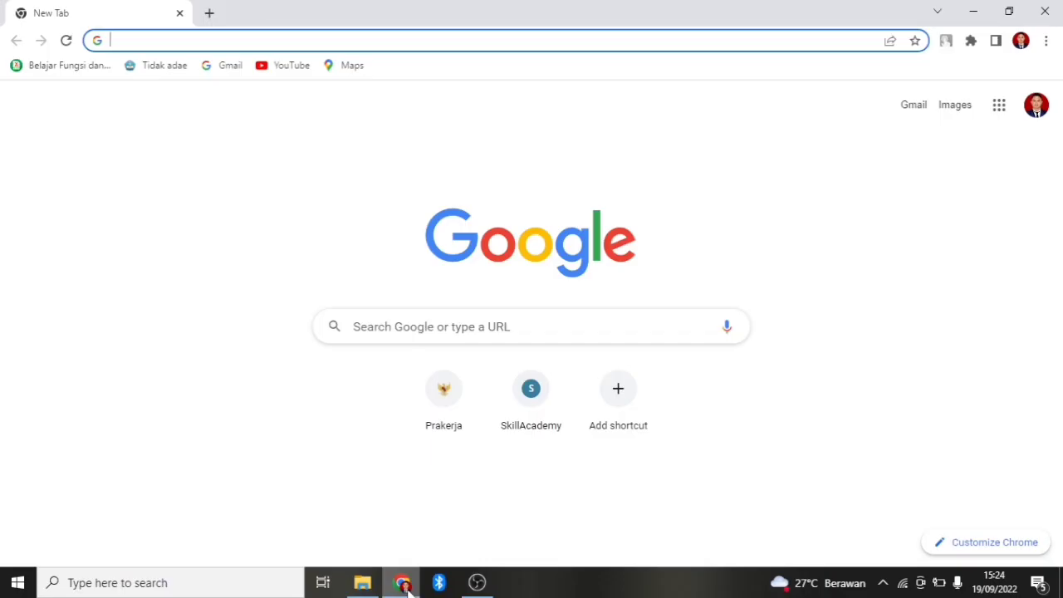
left_click(441, 333)
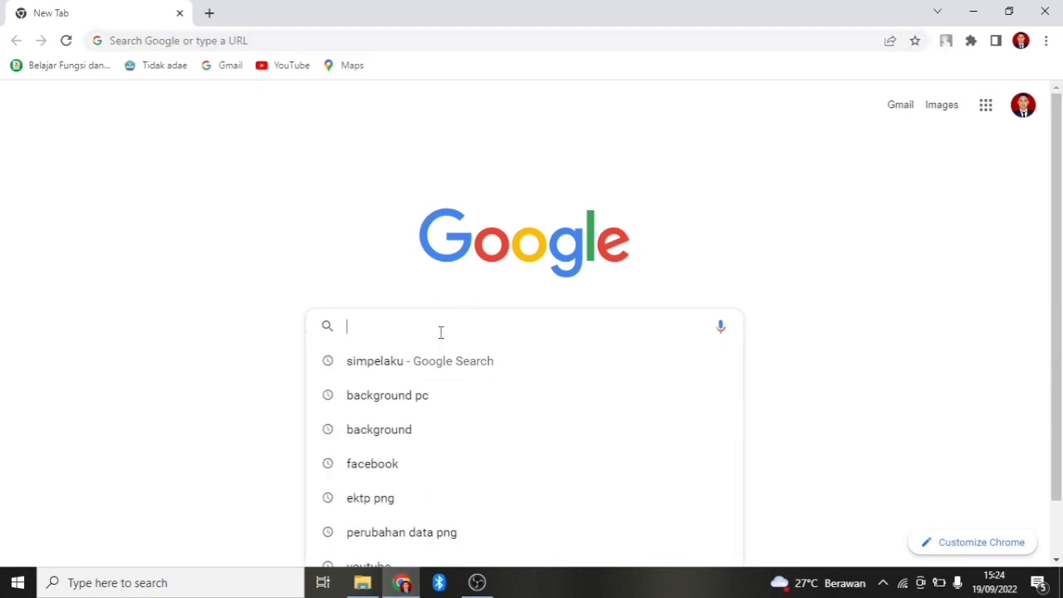
type("SIMPELAKU")
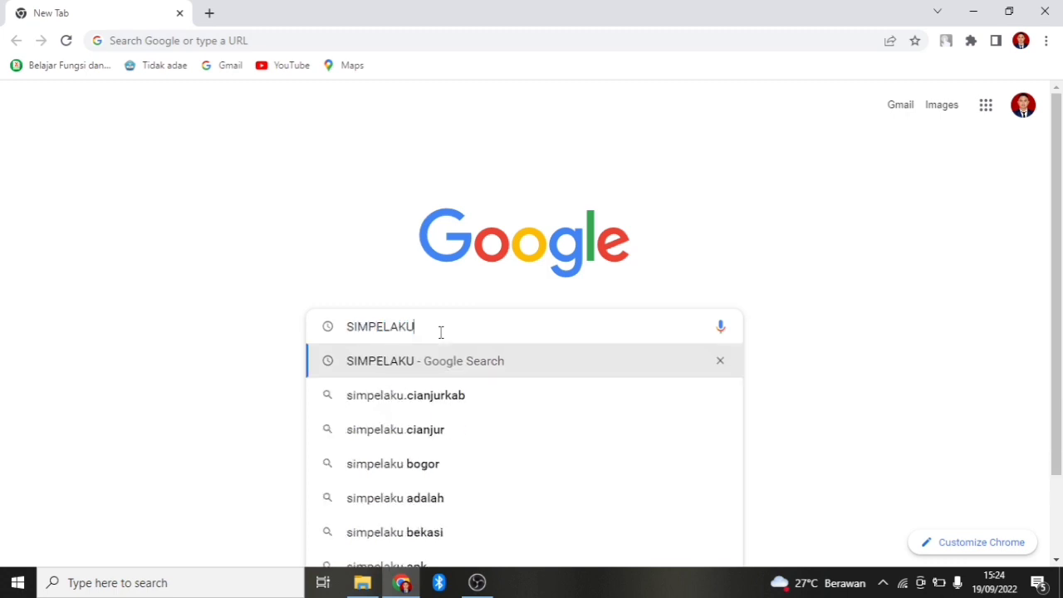
key("Return")
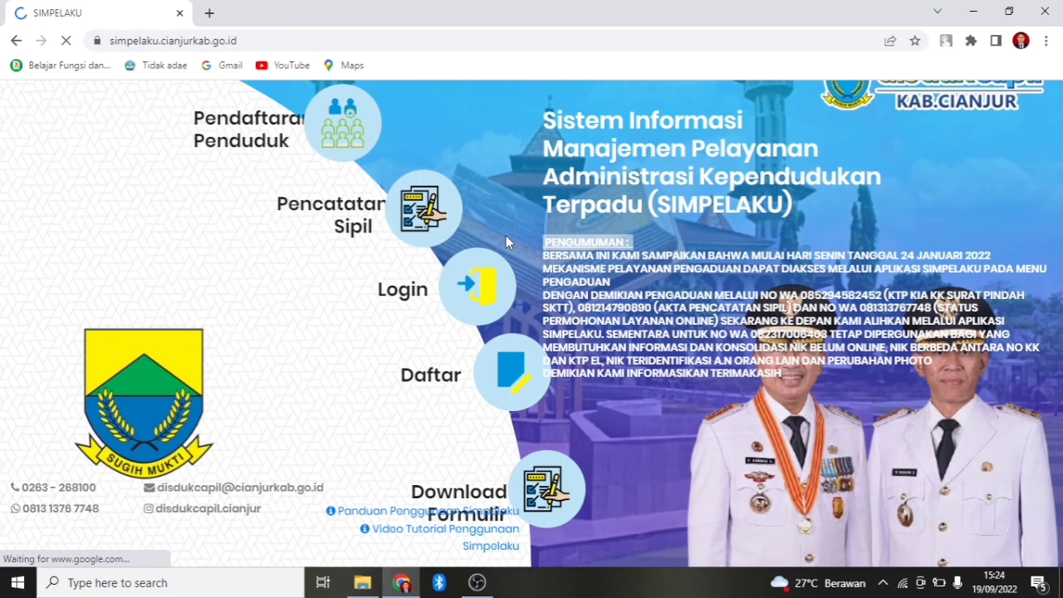
Log in to SIMPELAKU with the saved account, entering the captcha answer.
left_click(469, 278)
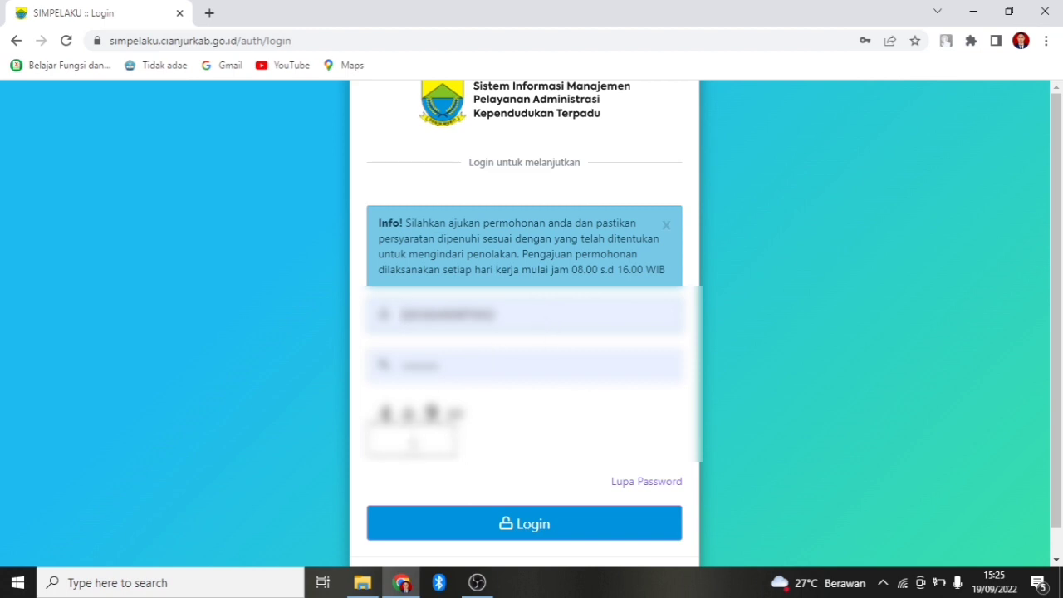
left_click(411, 444)
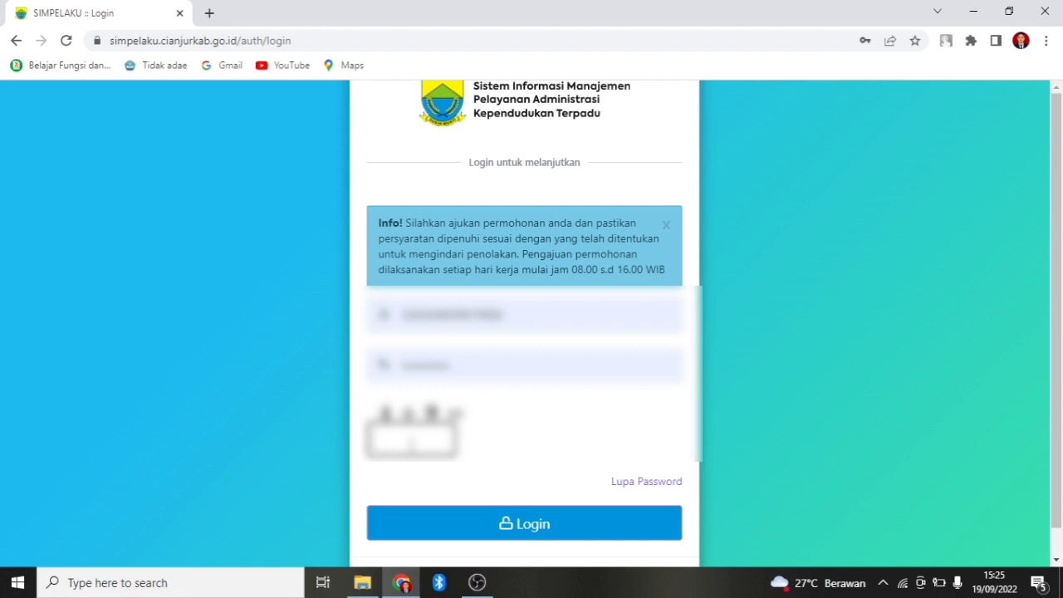
type("13")
left_click(507, 525)
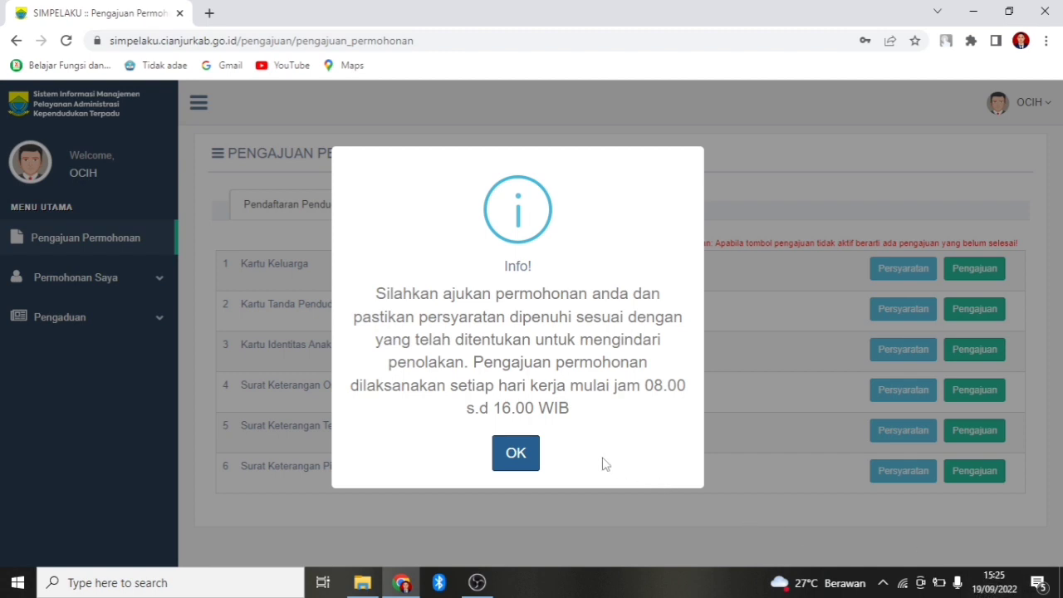
Dismiss the office-hours notice and choose E-KTP Karena Perubahan Data for Kartu Tanda Penduduk Elektronik.
left_click(516, 456)
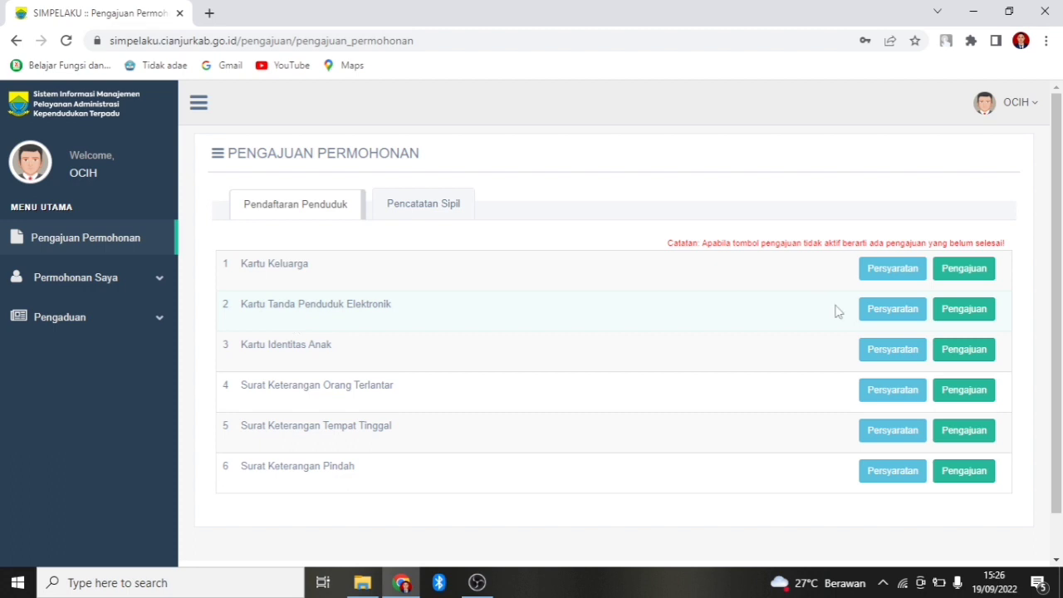
left_click(961, 315)
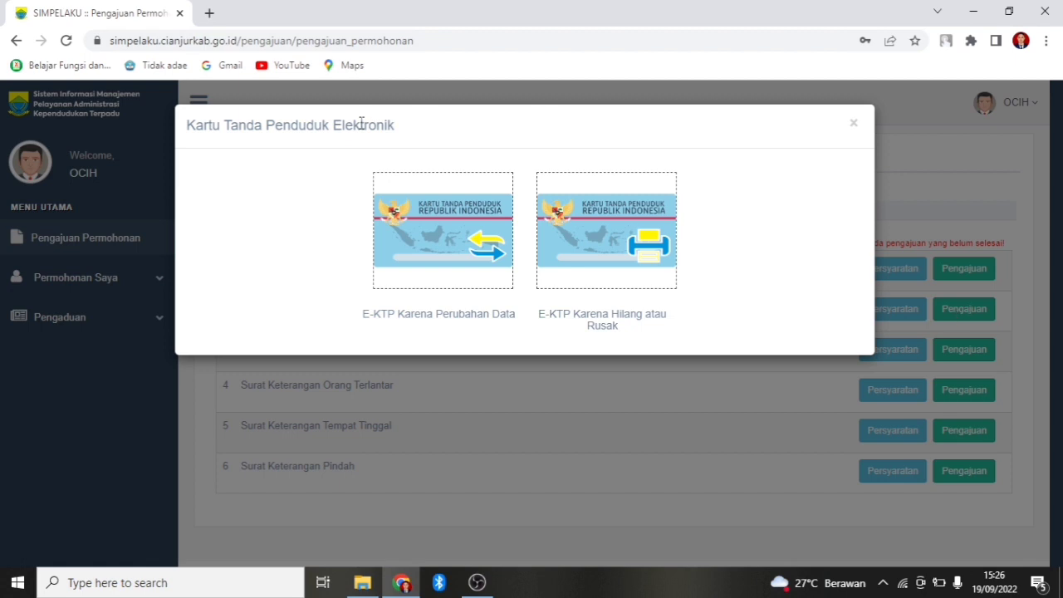
left_click(407, 285)
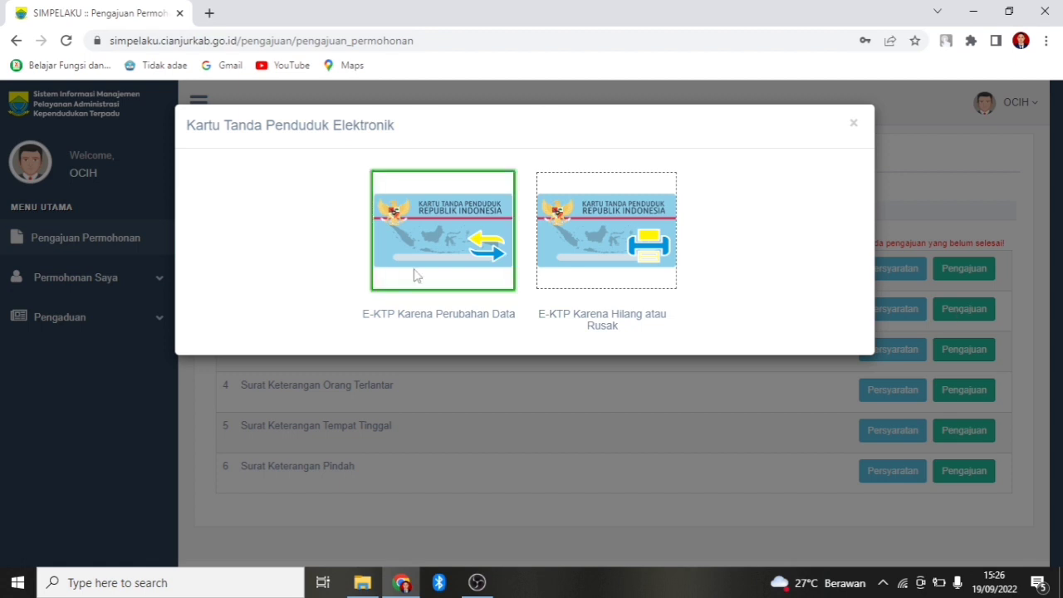
Continue to the E-KTP change-of-data form and its Upload File table.
left_click(455, 256)
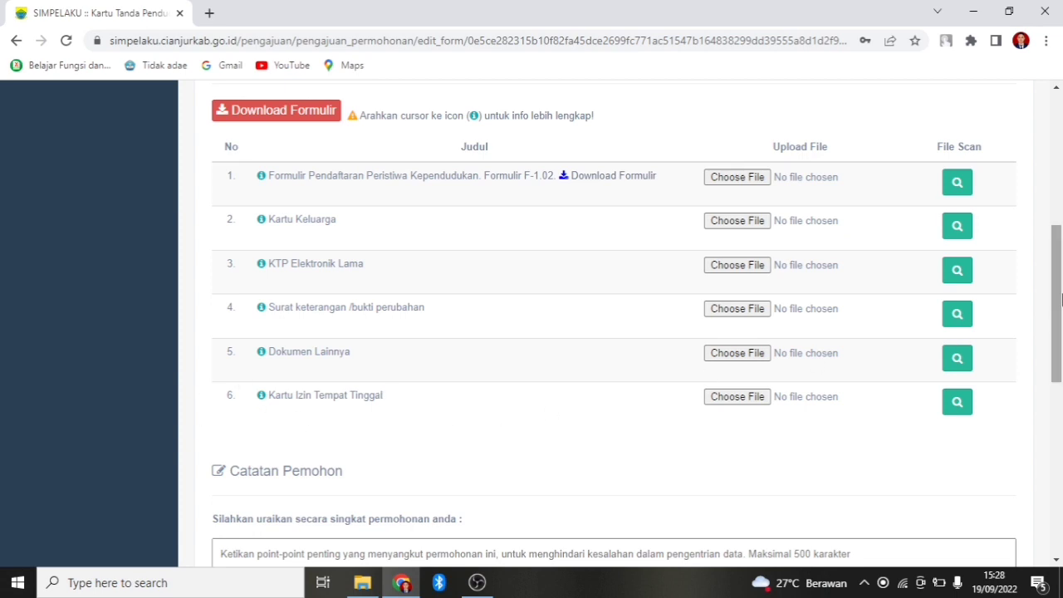
Attach F.102.jpeg from the KTP PERUBAHAN DATA folder to the Formulir F-1.02 row.
left_click_drag(1061, 299, 1060, 289)
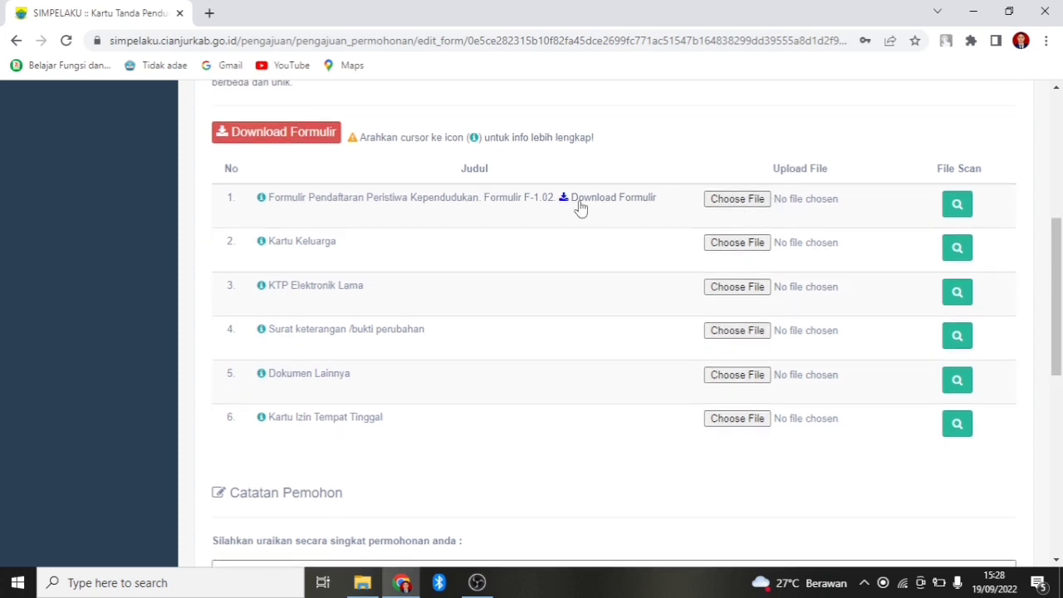
left_click(735, 202)
left_click(735, 201)
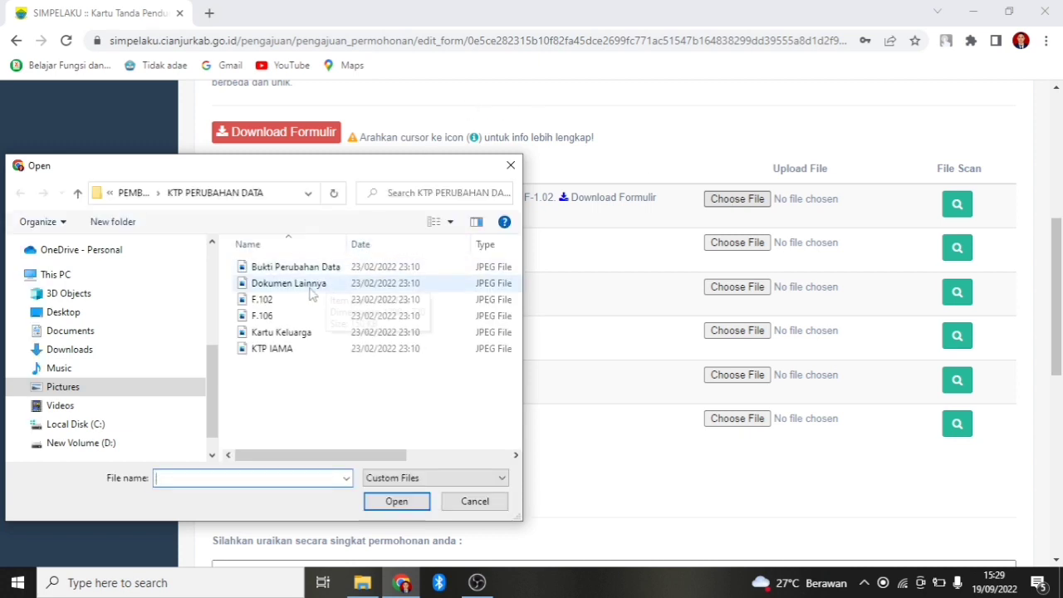
left_click(287, 304)
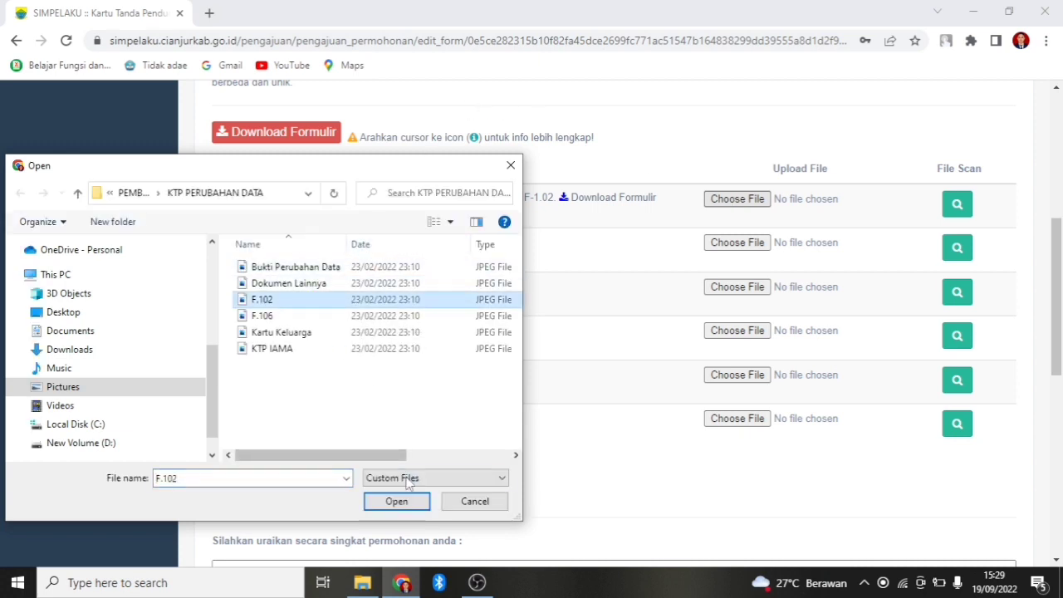
left_click(401, 504)
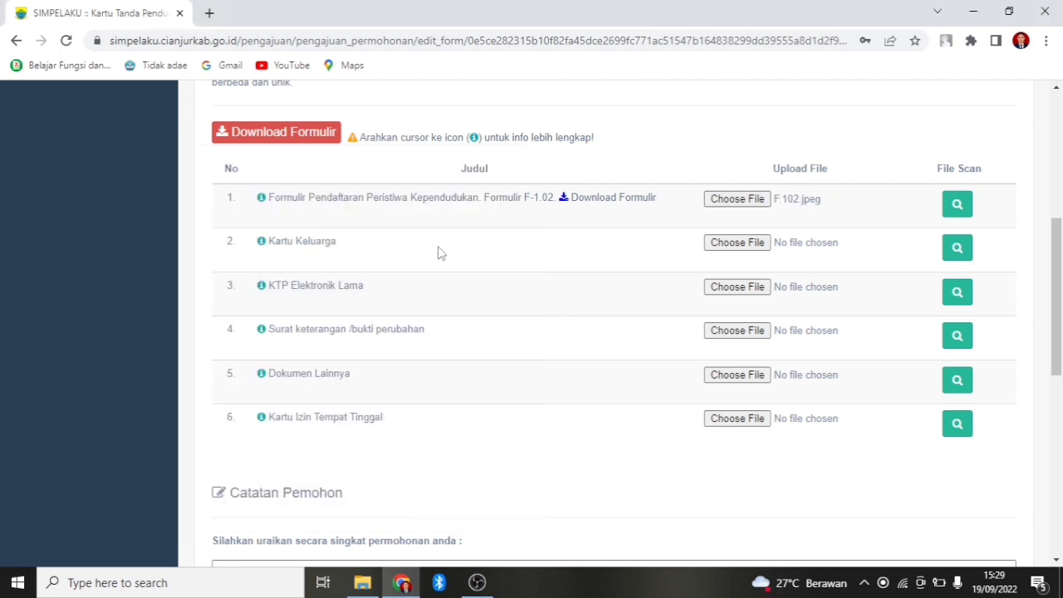
Attach Kartu Keluarga.jpeg, KTP IAMA.jpeg and F.106.jpeg as family card, old e-KTP and change-evidence documents.
left_click(738, 244)
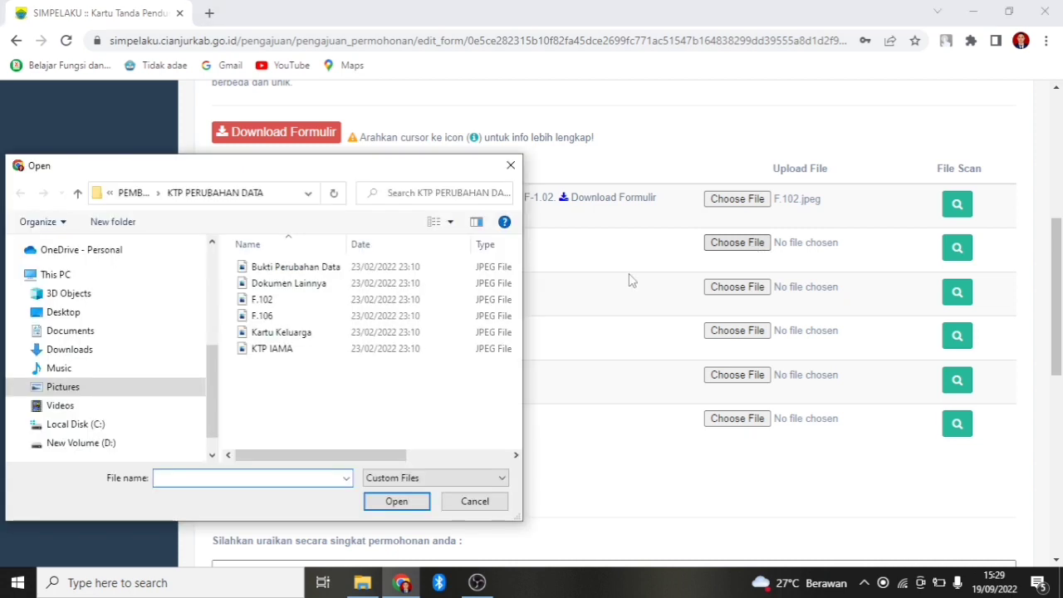
left_click(284, 333)
left_click(396, 502)
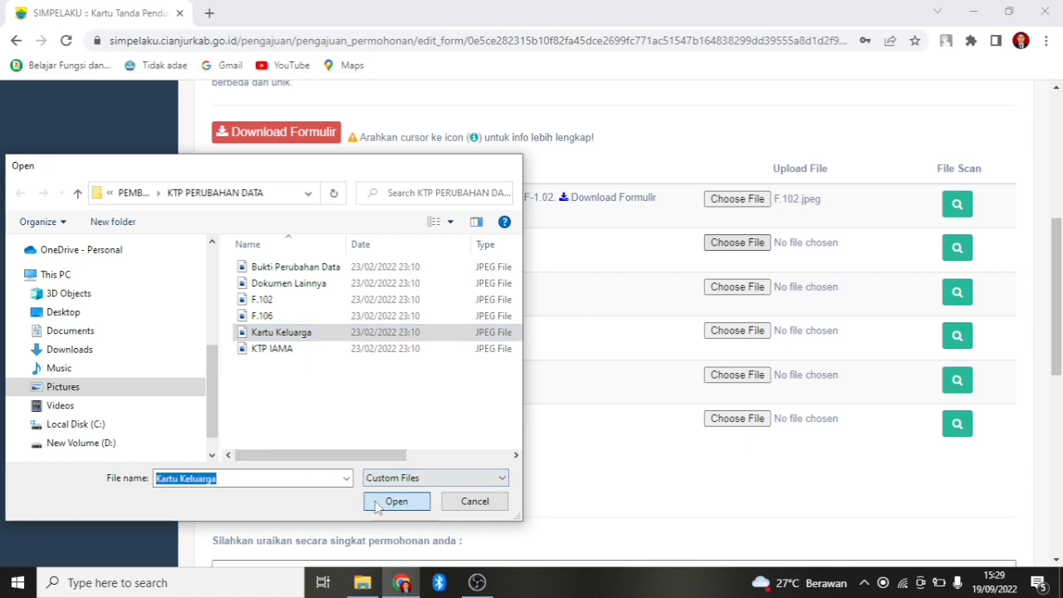
left_click(731, 286)
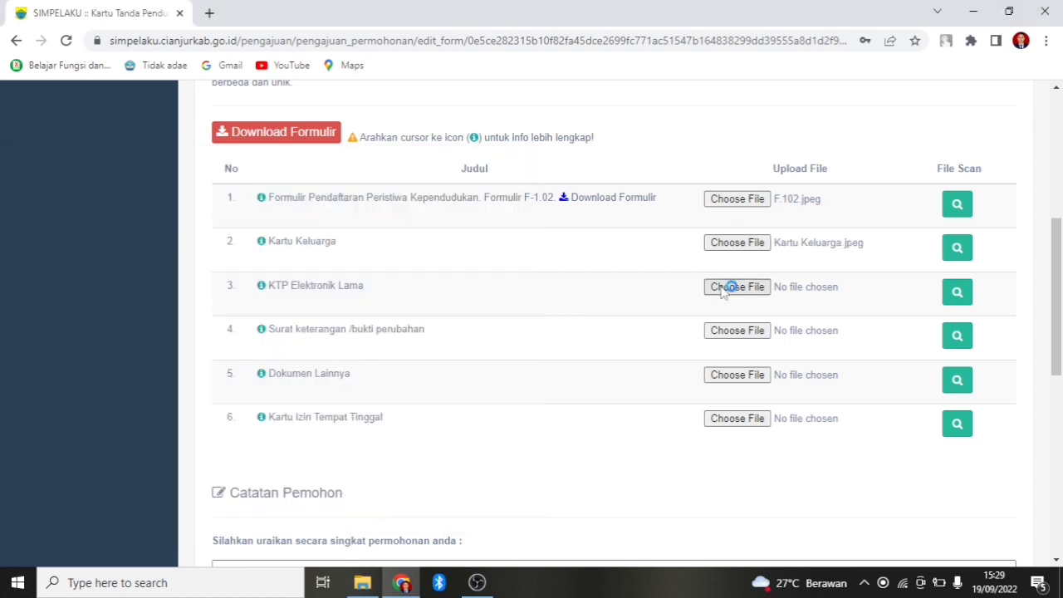
left_click(357, 349)
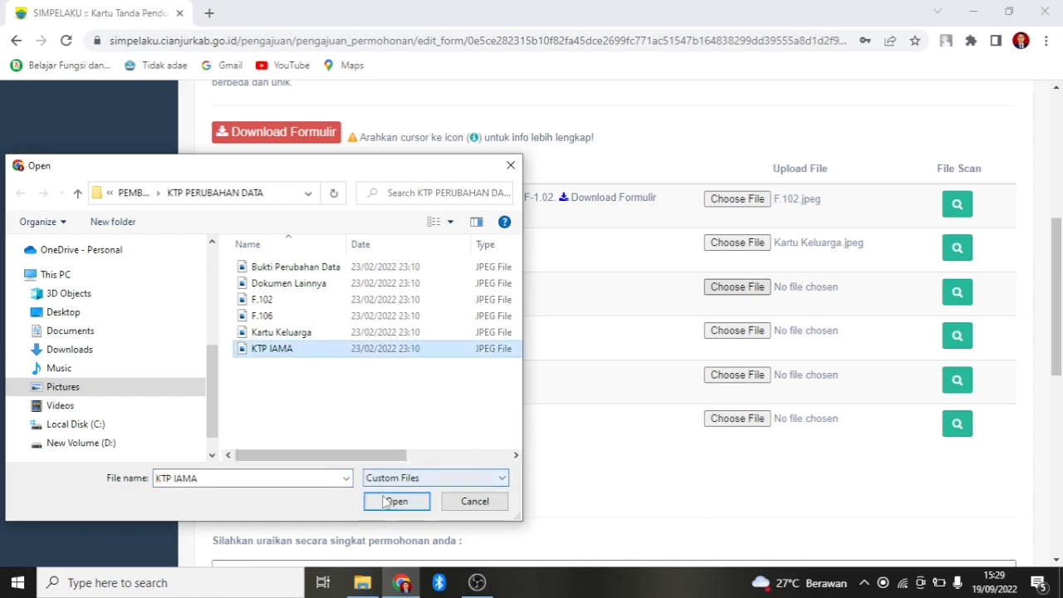
left_click(393, 502)
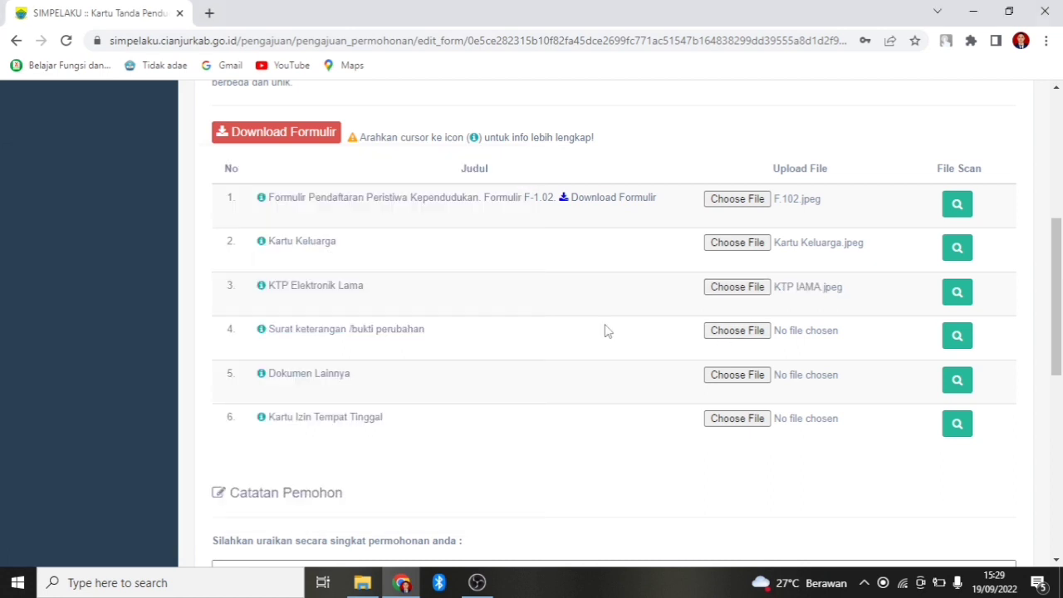
left_click(725, 339)
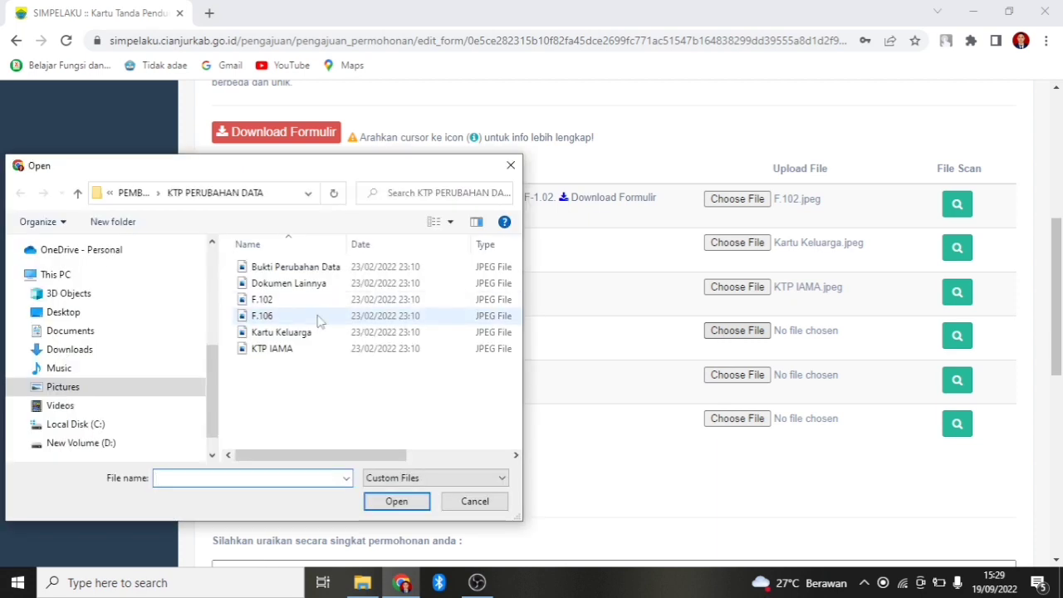
left_click(320, 319)
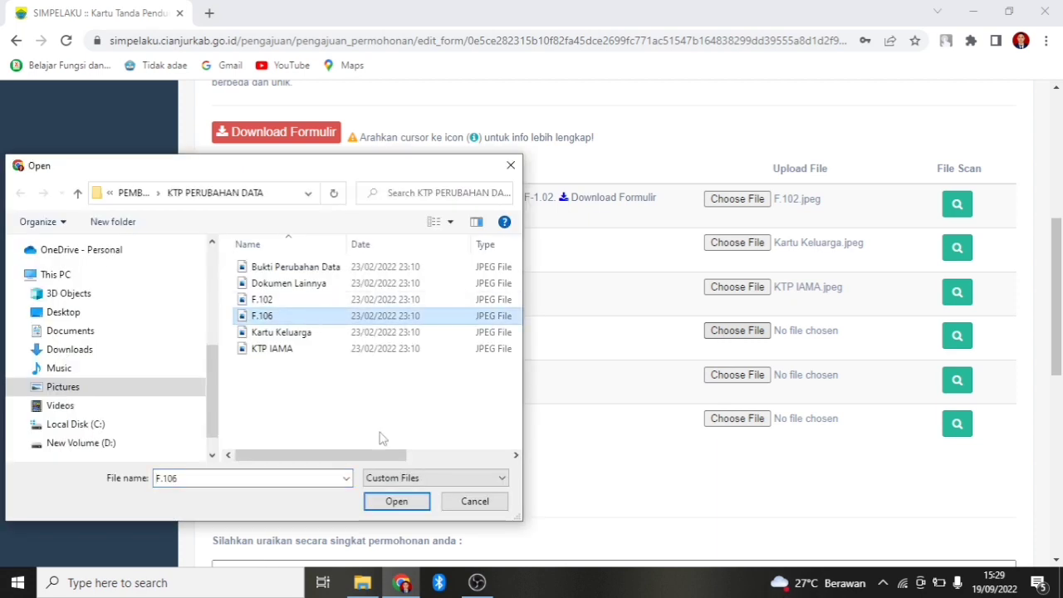
left_click(411, 506)
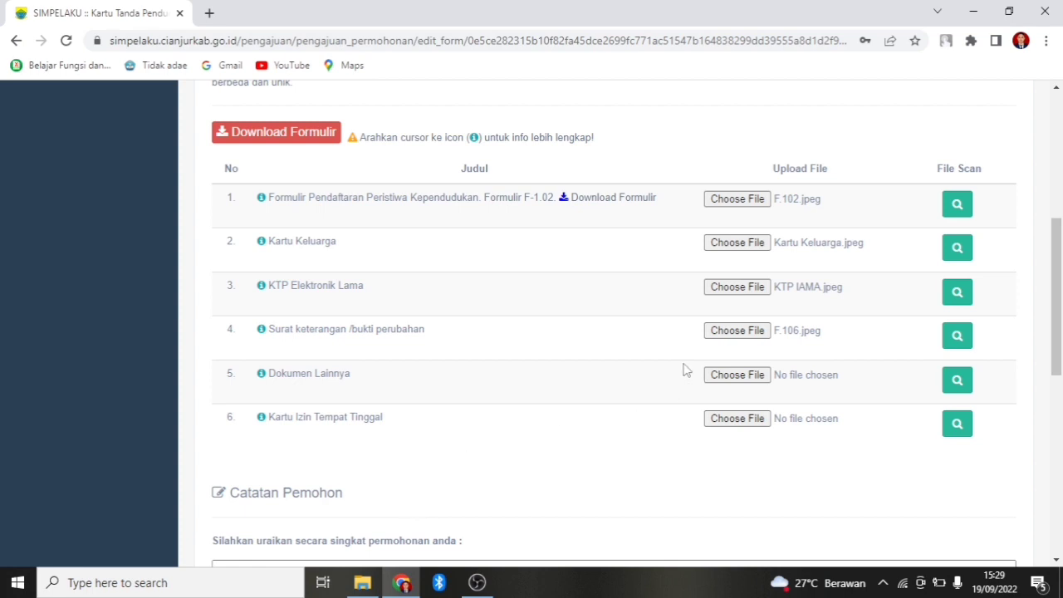
Attach the Dokumen Lainnya image as the row 5 other-documents upload.
left_click(751, 378)
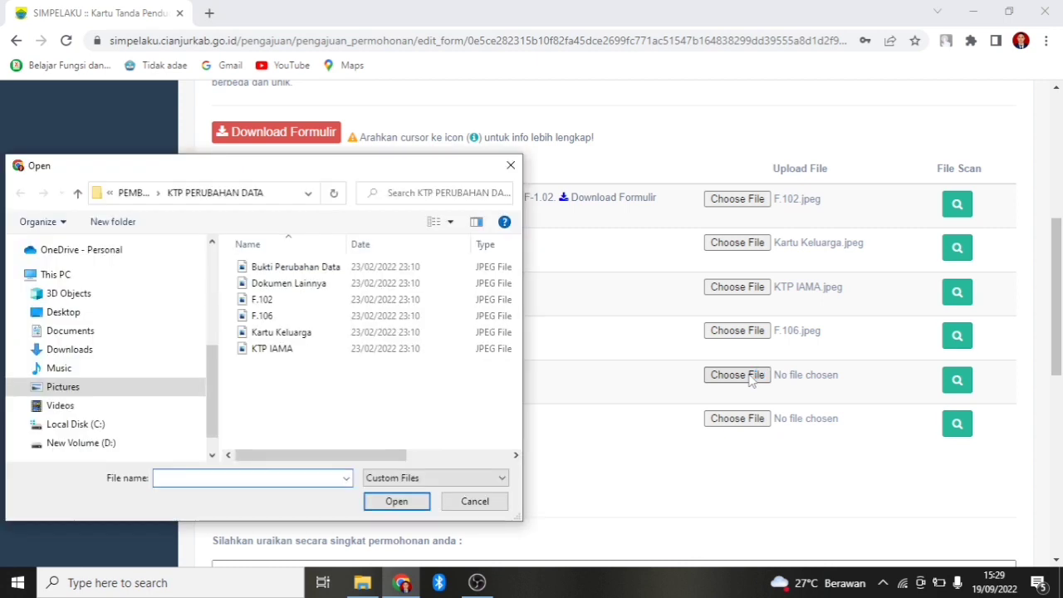
left_click(300, 287)
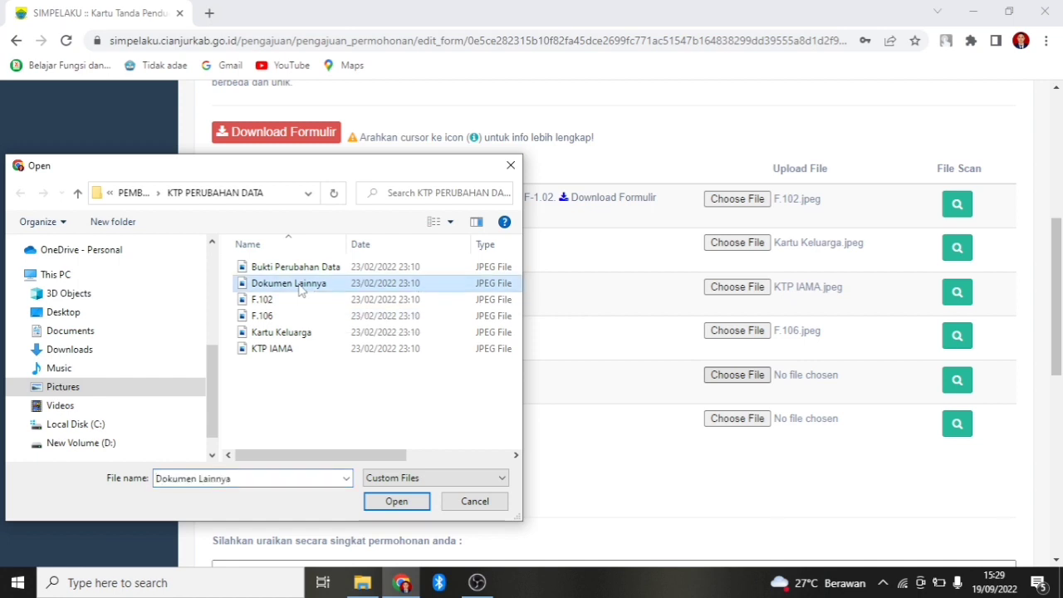
left_click(396, 502)
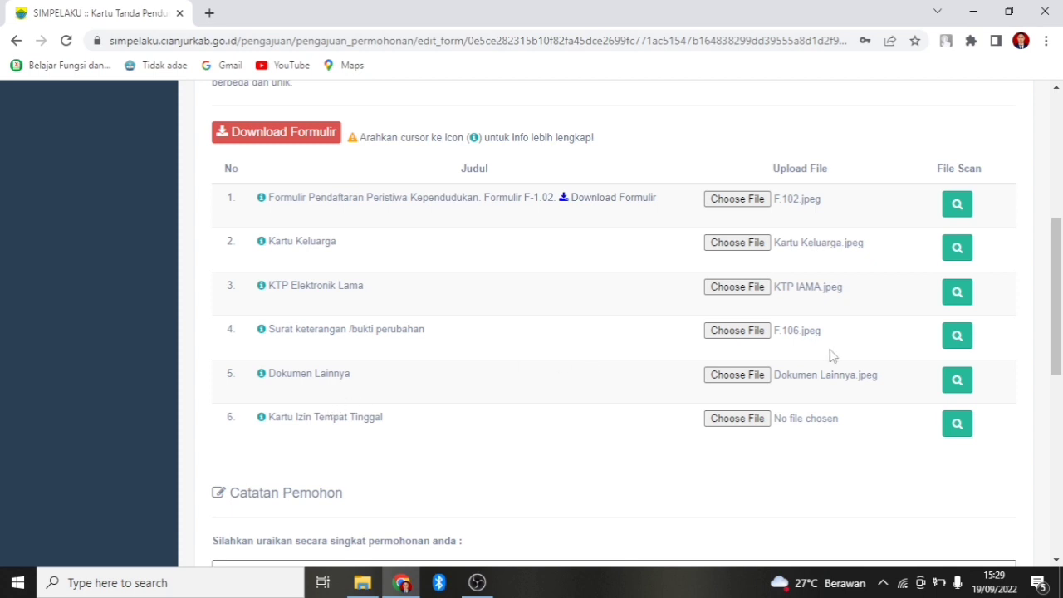
left_click_drag(1061, 299, 1061, 394)
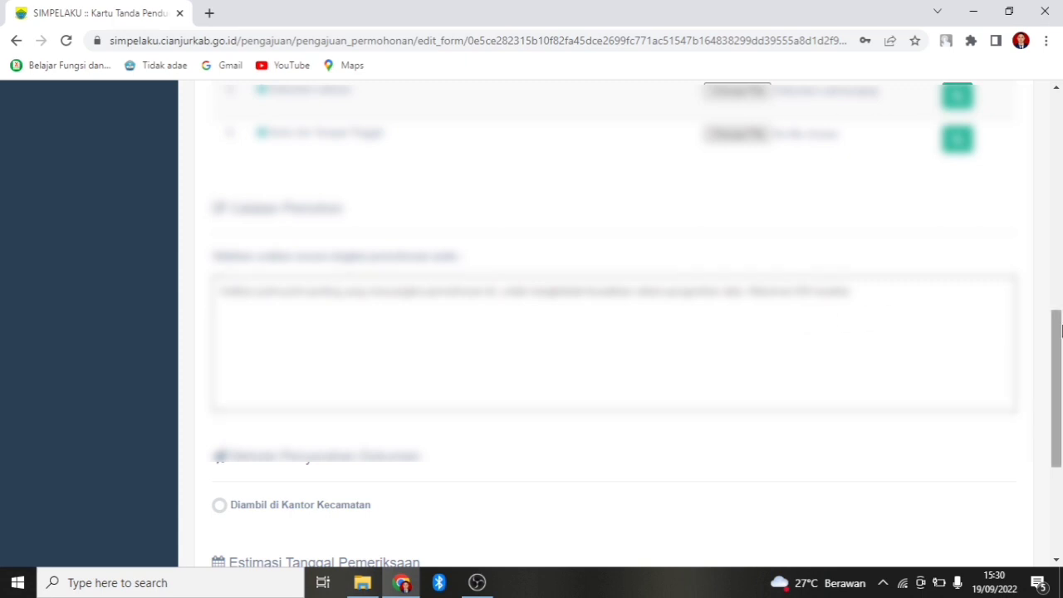
Select Diambil di Kantor Kecamatan as the document pickup option.
left_click_drag(1061, 334, 1062, 403)
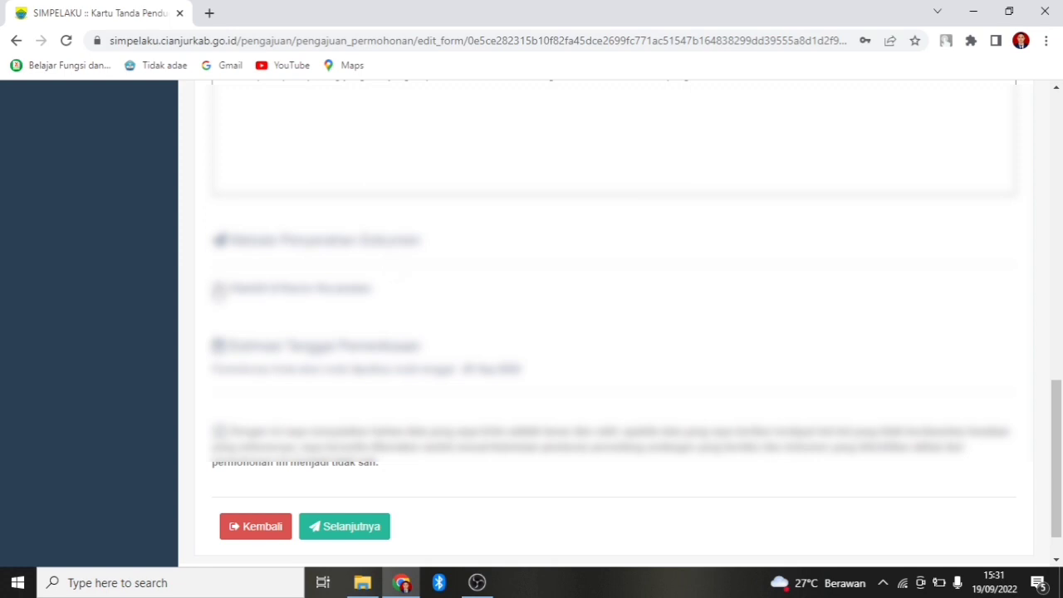
left_click(219, 288)
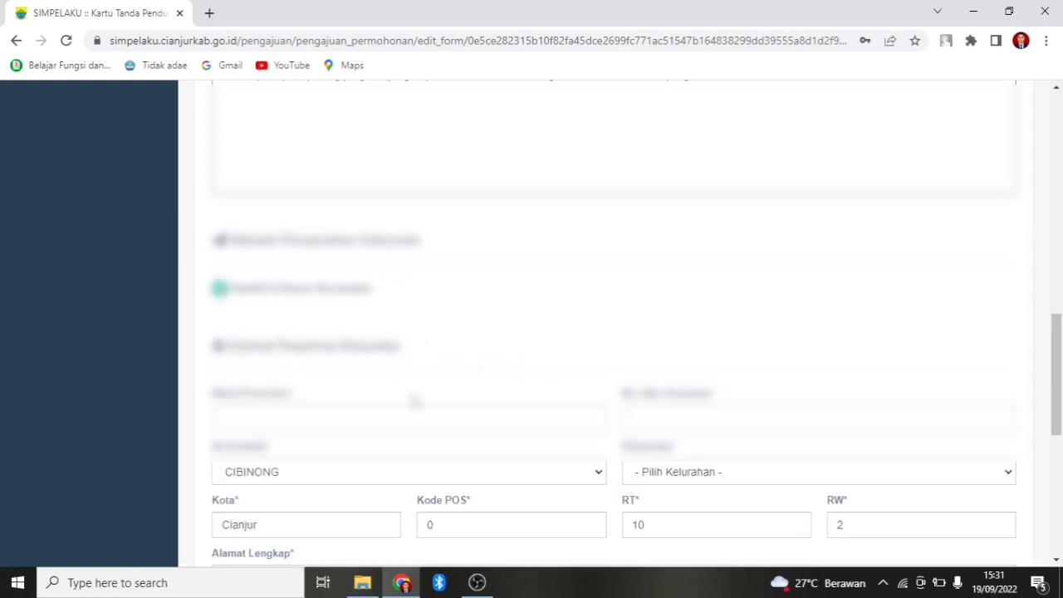
left_click_drag(1057, 340, 1061, 359)
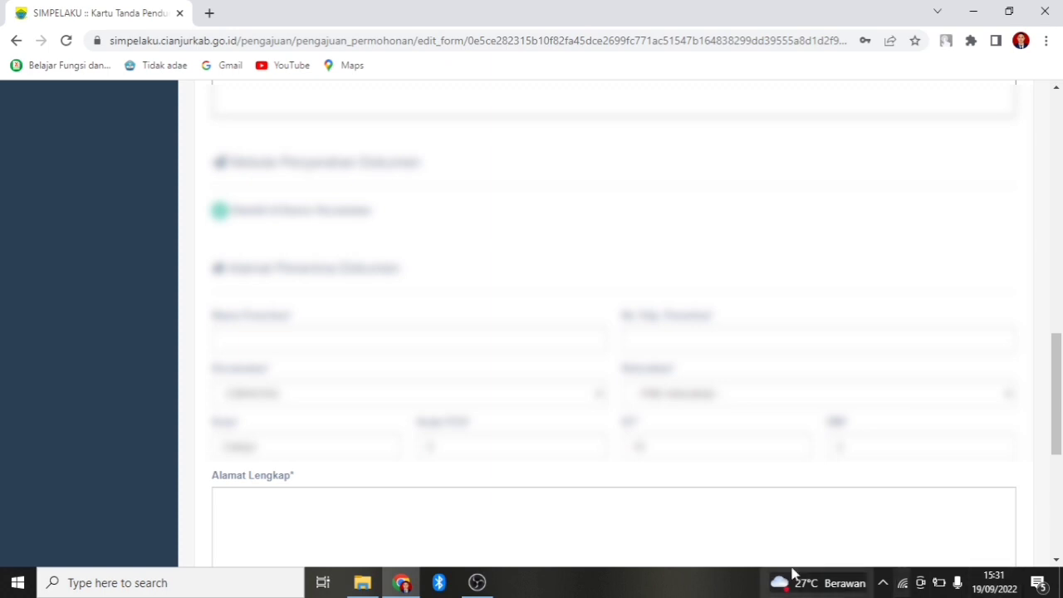
Autofill the recipient's name and phone number fields.
left_click(370, 330)
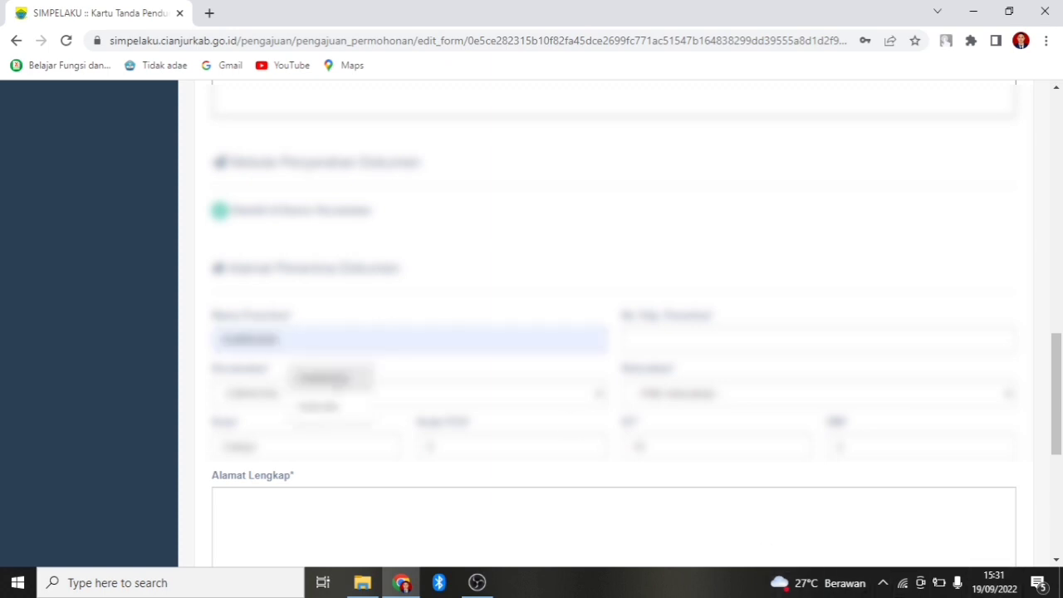
left_click(332, 377)
left_click(698, 335)
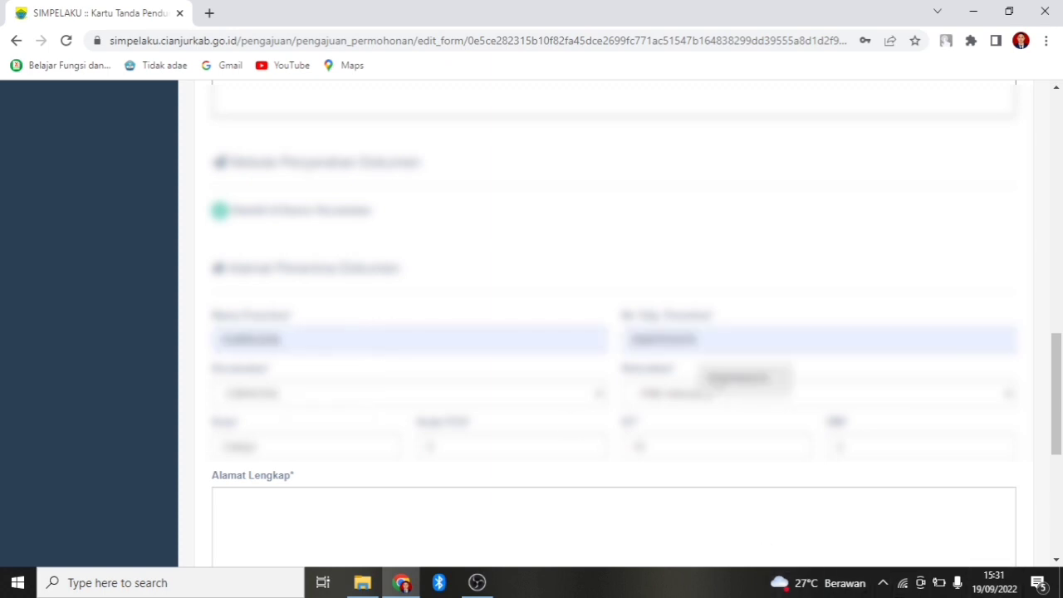
left_click(719, 381)
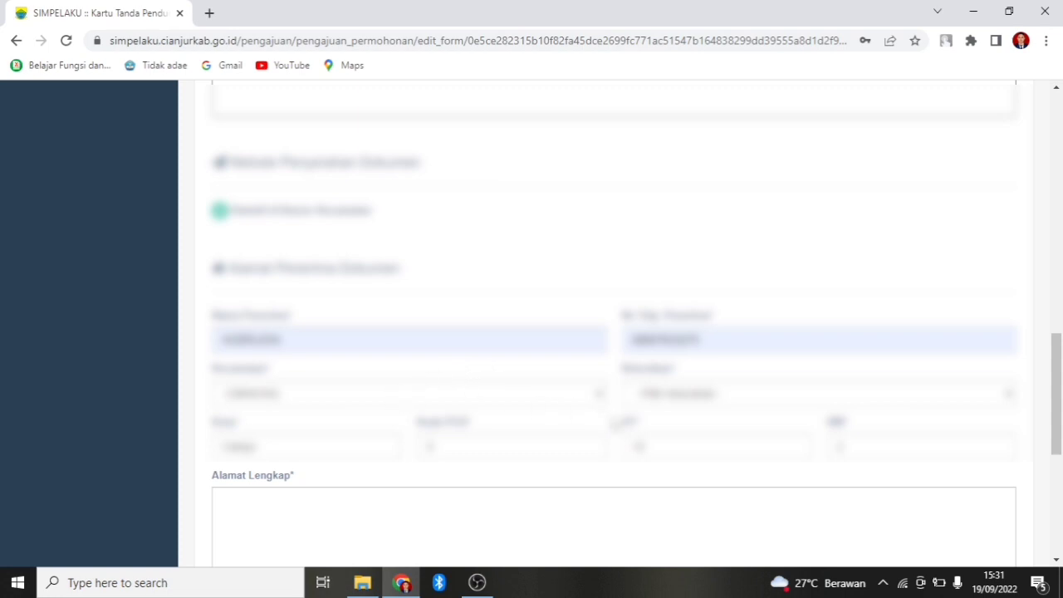
Pick the recipient's kelurahan and set Kode POS to 43271.
left_click(672, 393)
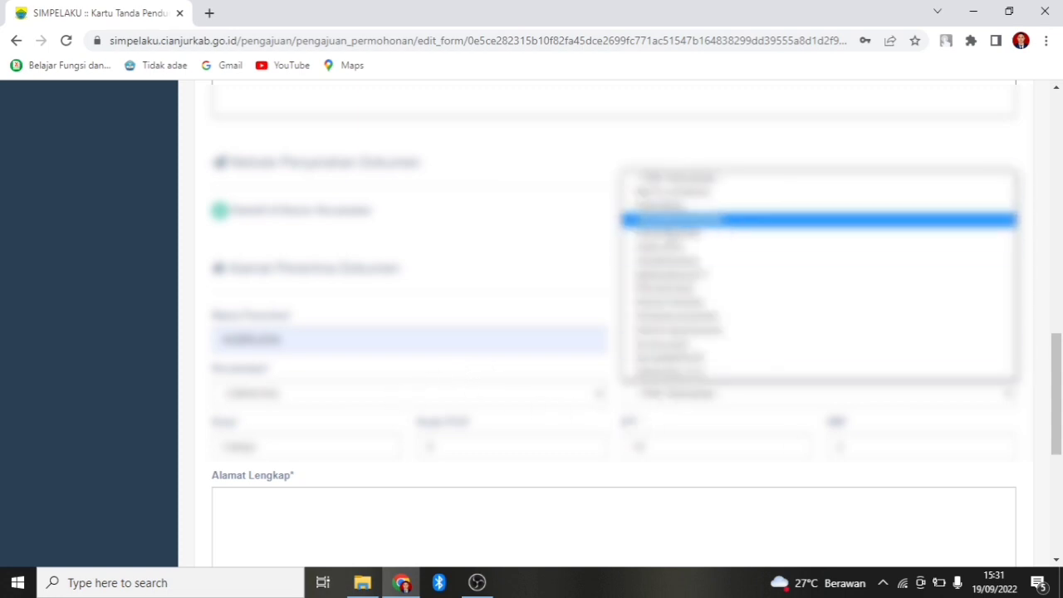
left_click(665, 289)
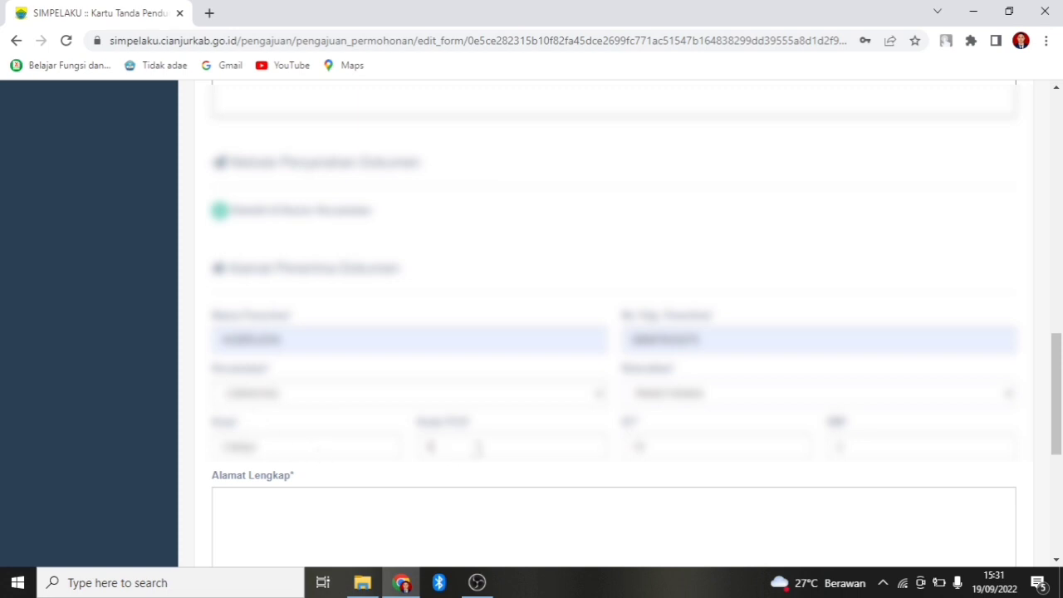
key("BackSpace")
type("43271")
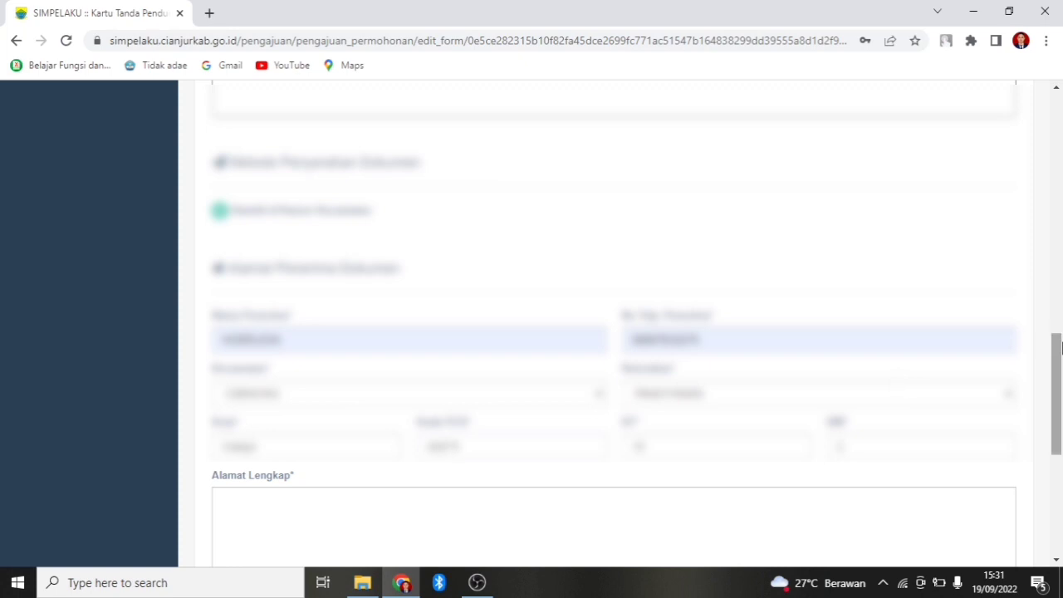
left_click_drag(1059, 359, 1058, 398)
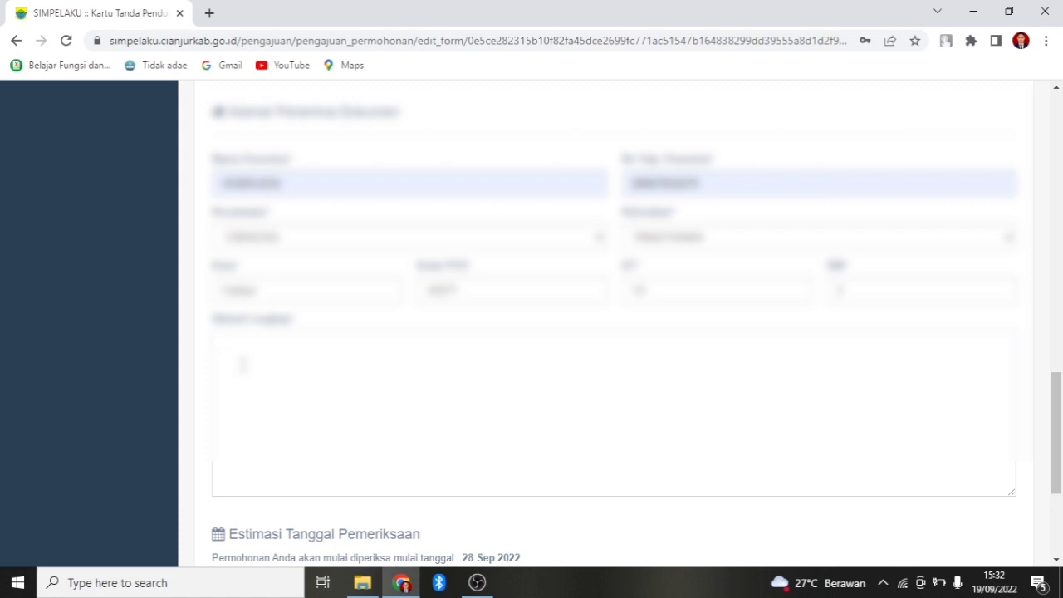
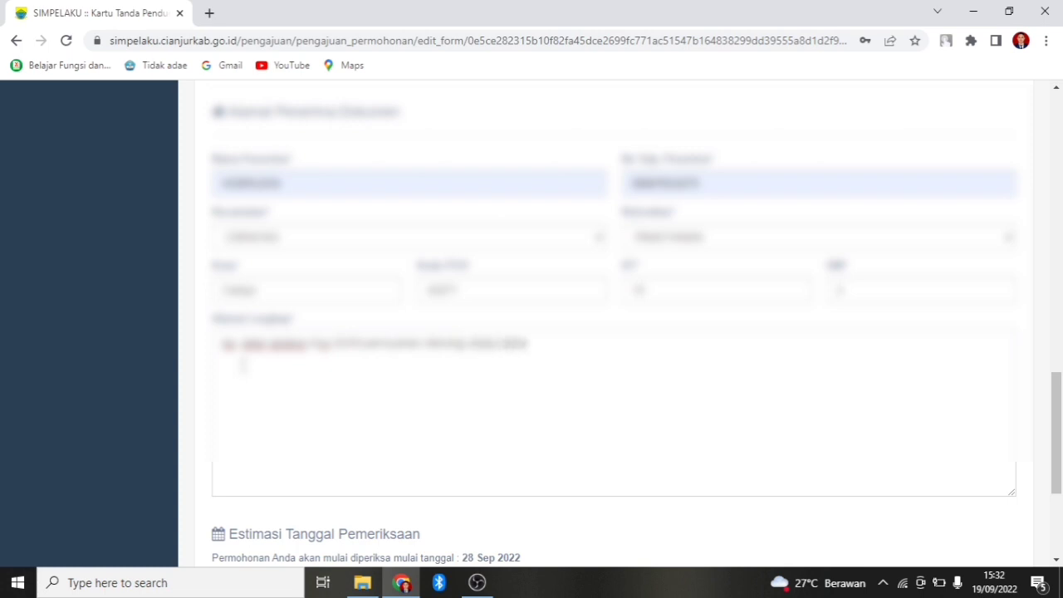
Enter the recipient's full street address in Alamat Lengkap and scroll to the form's end.
left_click_drag(1053, 404, 1060, 425)
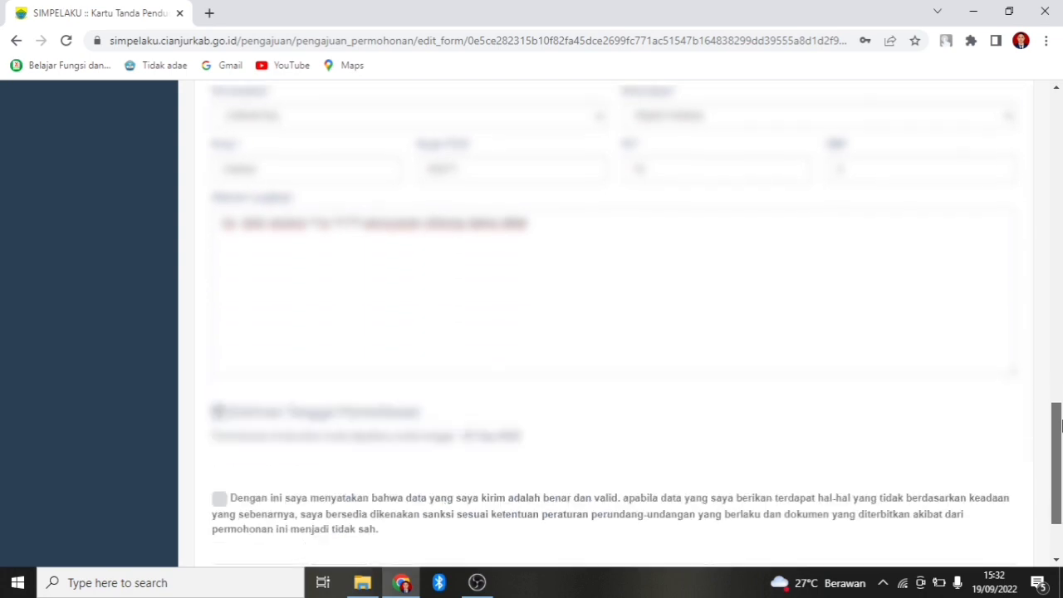
scroll(1060, 425, "down", 2)
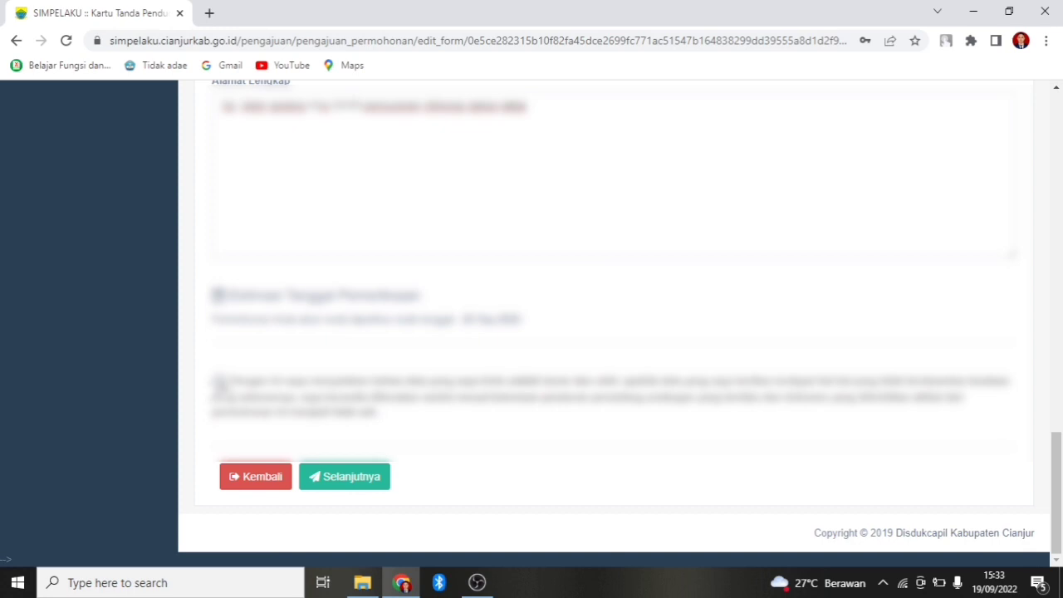
Tick the data-truthfulness declaration and proceed with Selanjutnya.
left_click(220, 381)
left_click(356, 487)
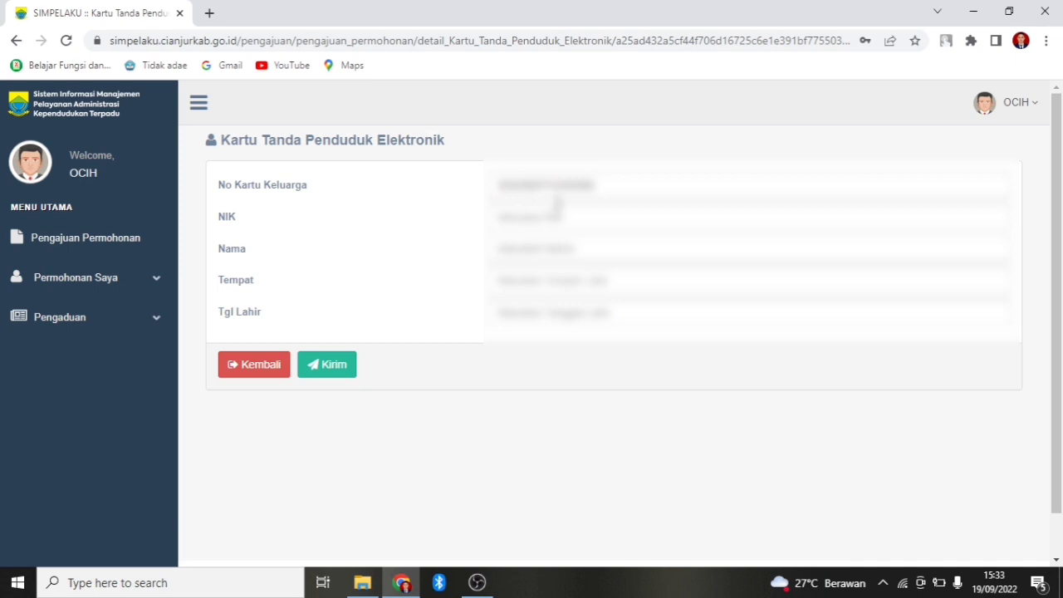
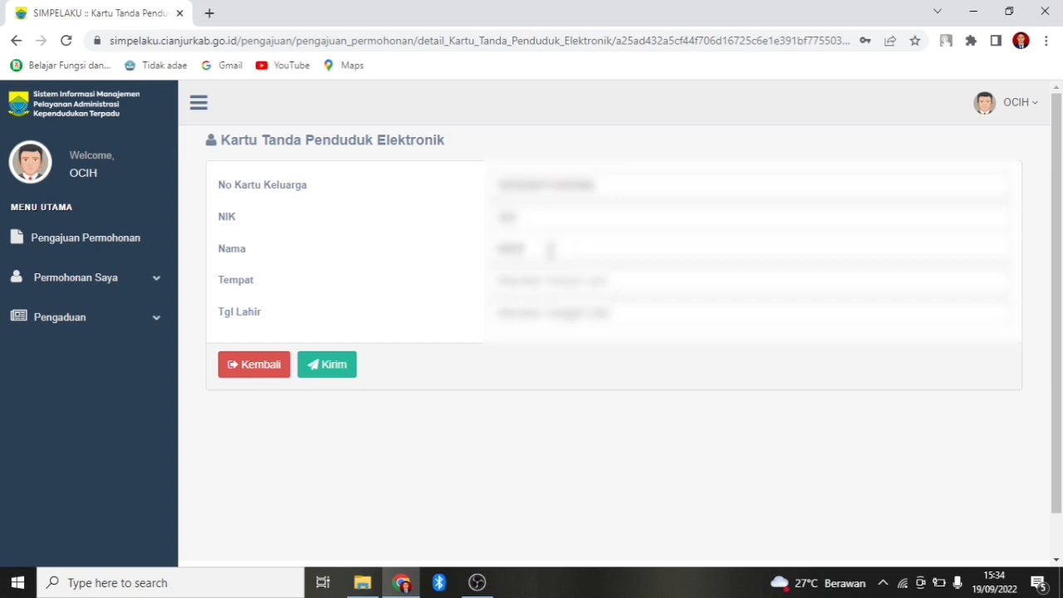
Enter the applicant's NIK and name, and fill Tempat with the suggested birthplace.
left_click(528, 283)
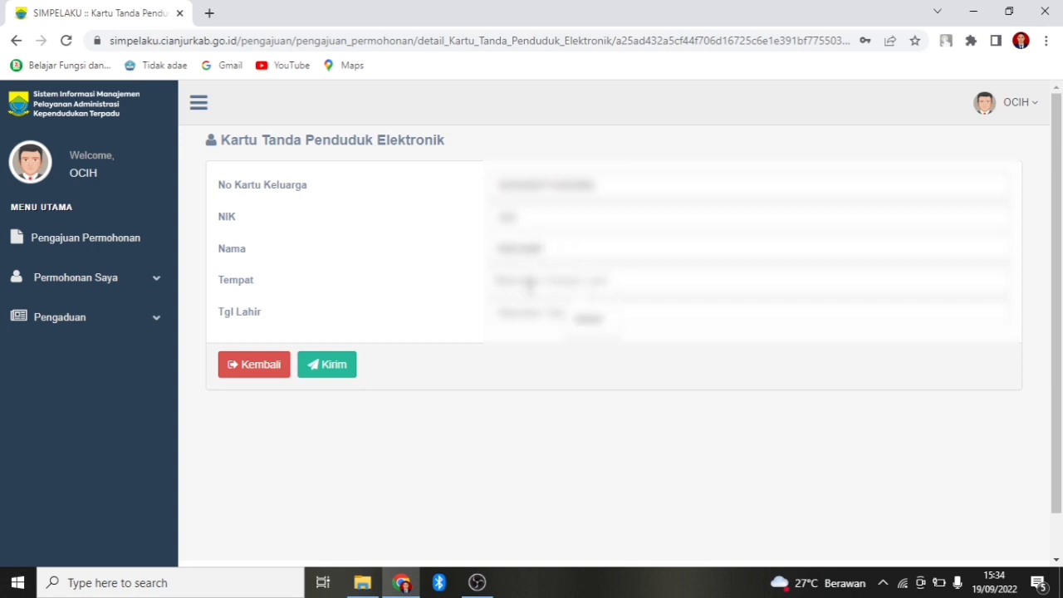
left_click(570, 315)
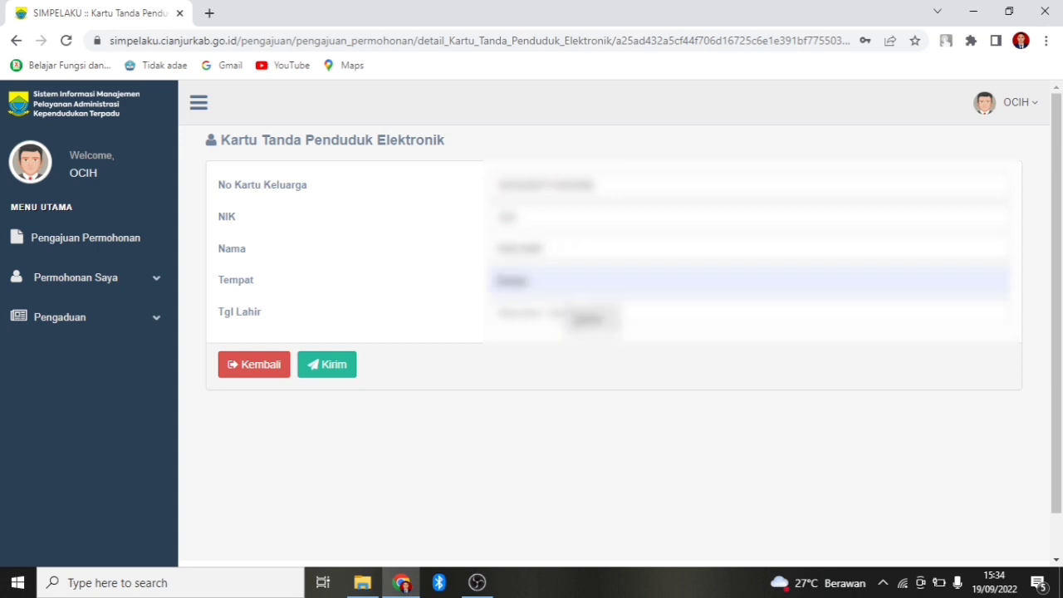
Pick the February birth date in the Tgl Lahir calendar and submit the application with Kirim.
left_click(530, 314)
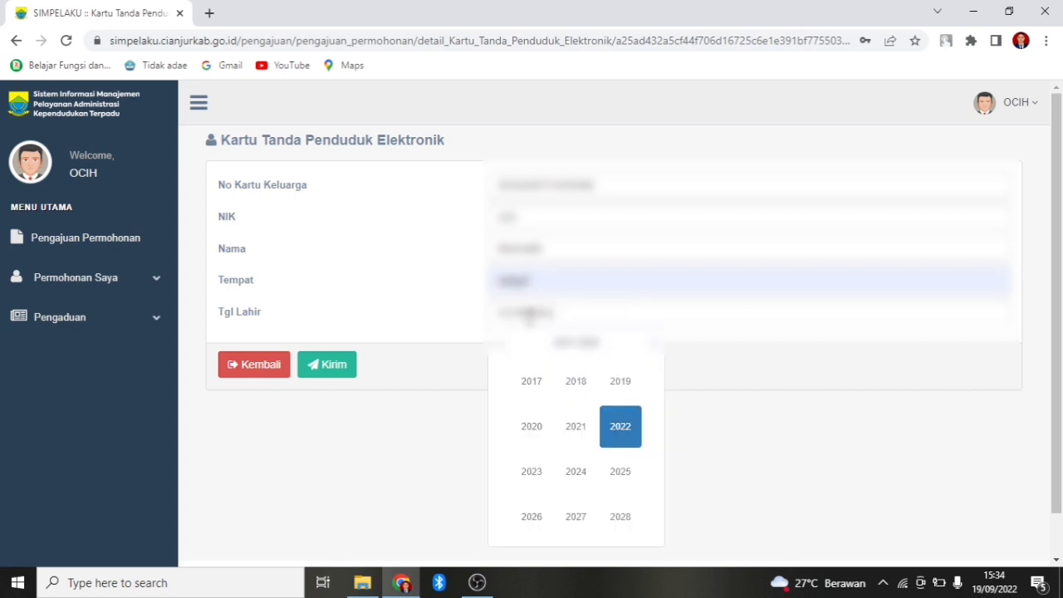
left_click(499, 343)
left_click(498, 343)
left_click(499, 343)
left_click(499, 343)
left_click(499, 343)
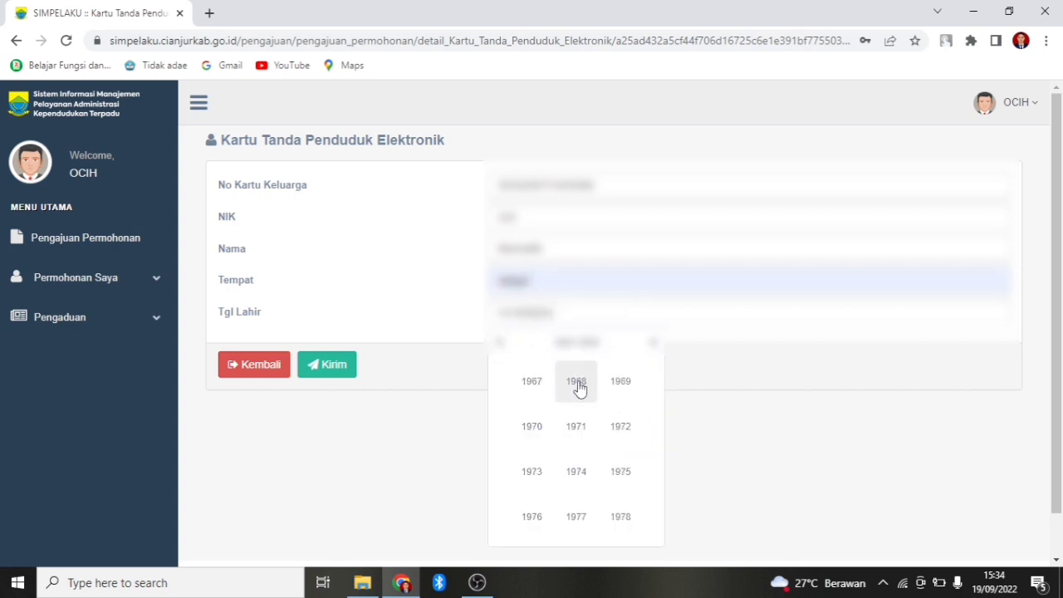
left_click(654, 342)
left_click(654, 343)
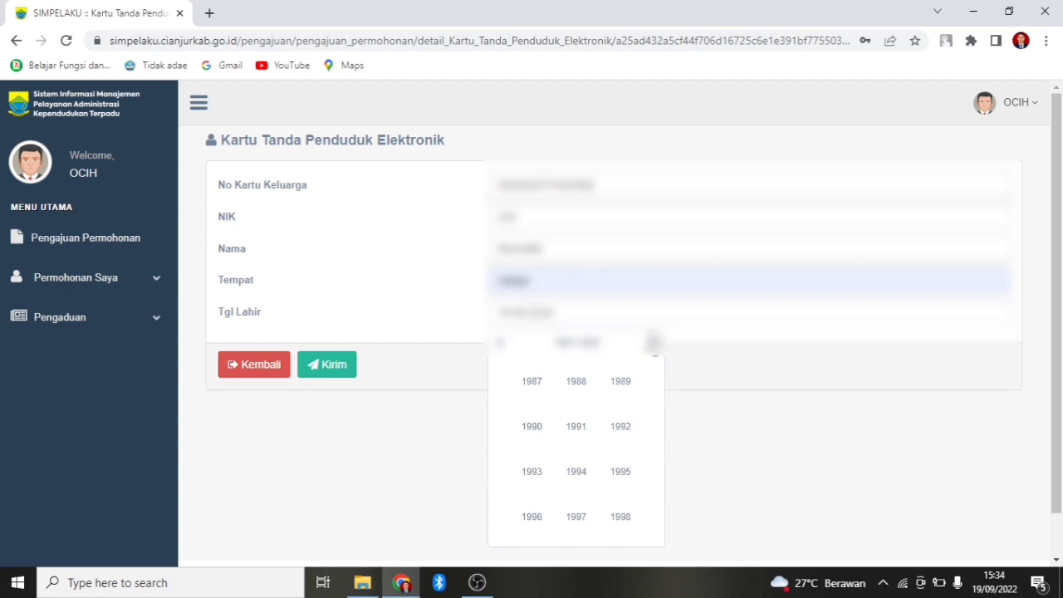
left_click(575, 381)
left_click(575, 383)
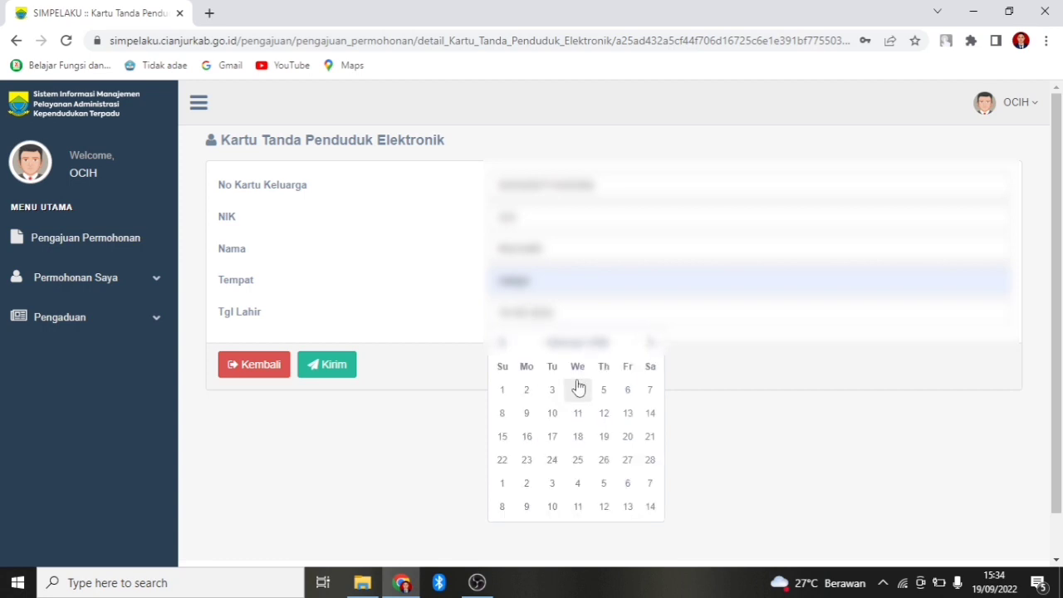
left_click(567, 387)
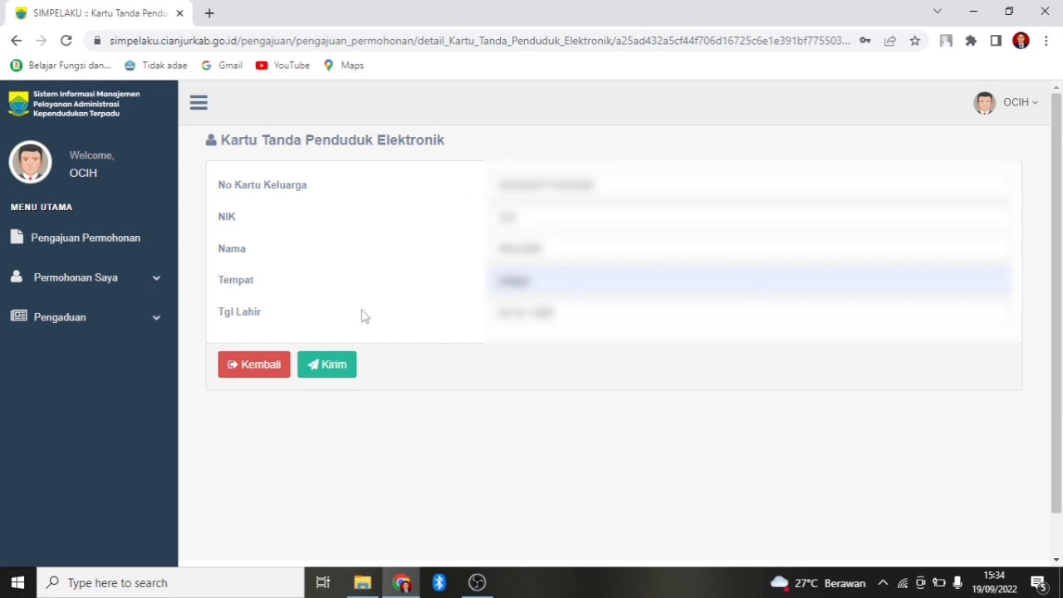
left_click(328, 368)
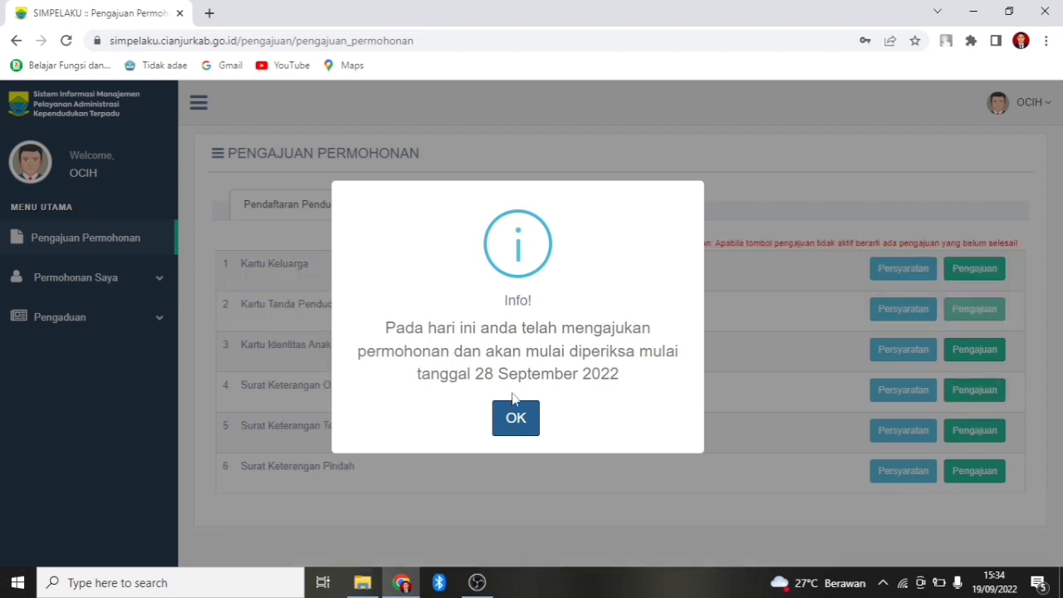
Dismiss the Info notice and scroll Permohonan Saya > Daftar Pengajuan to the new Kartu Tanda Penduduk Elektronik request.
left_click(524, 423)
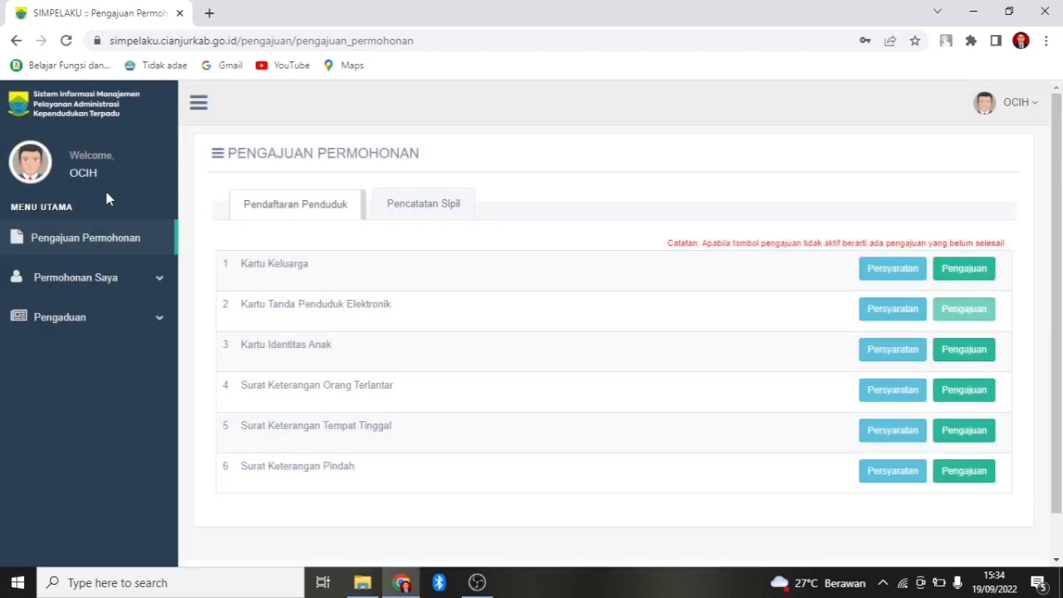
left_click(160, 280)
left_click(98, 314)
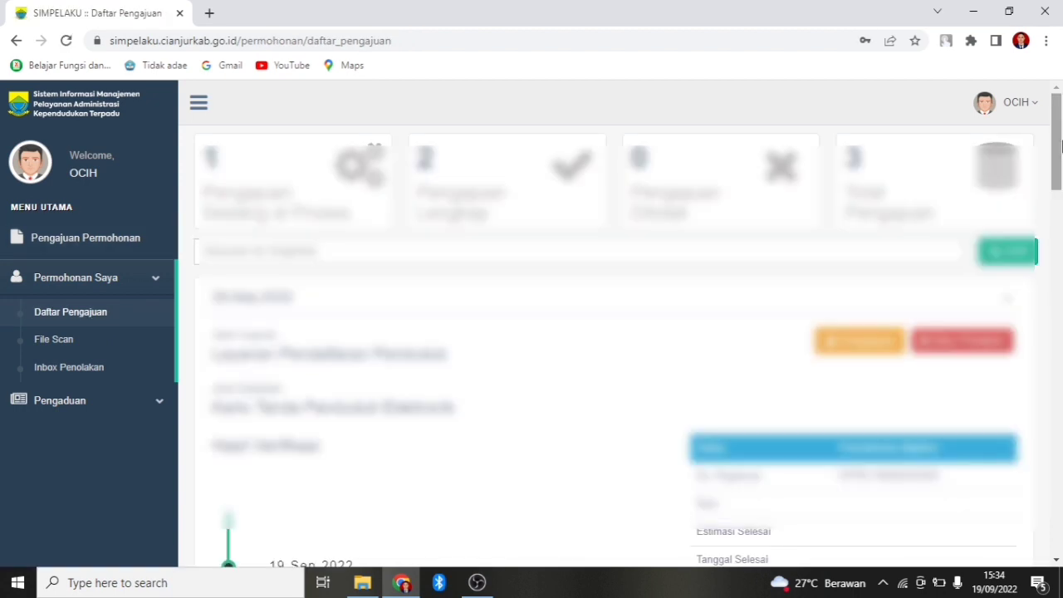
scroll(1062, 146, "down", 3)
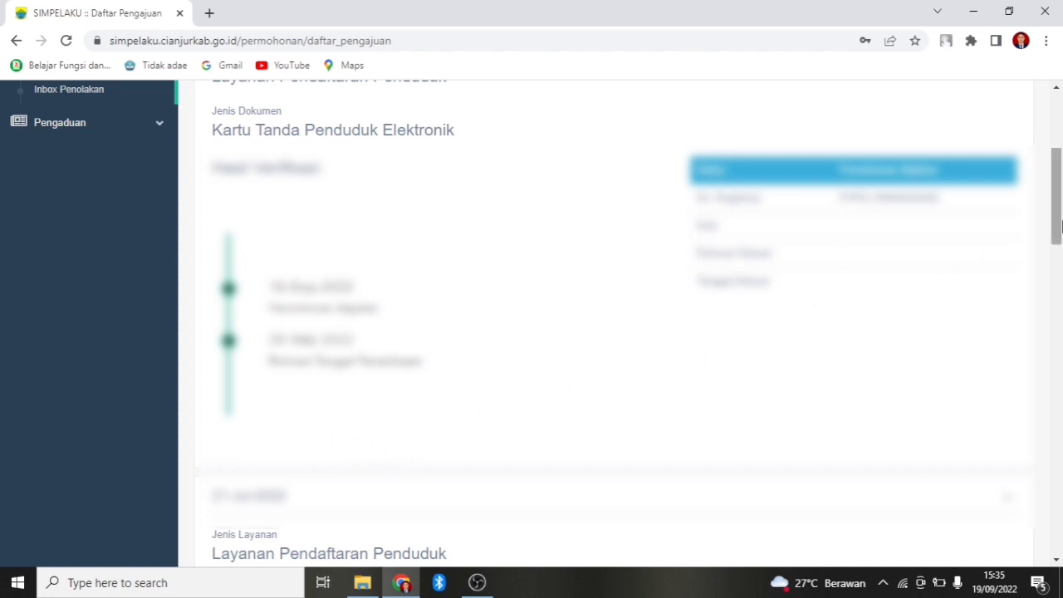
left_click_drag(1061, 218, 1061, 158)
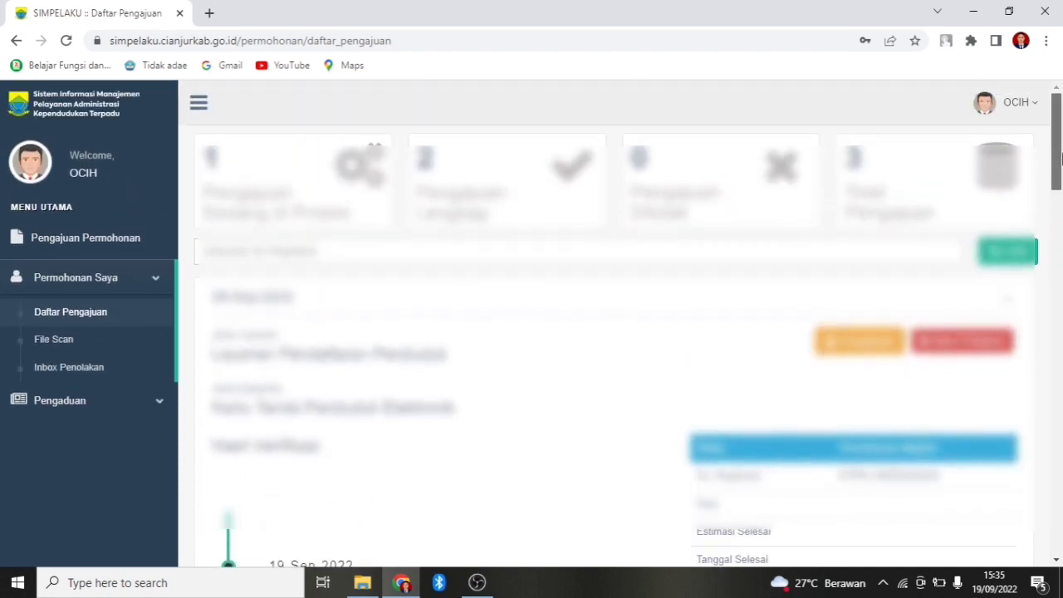